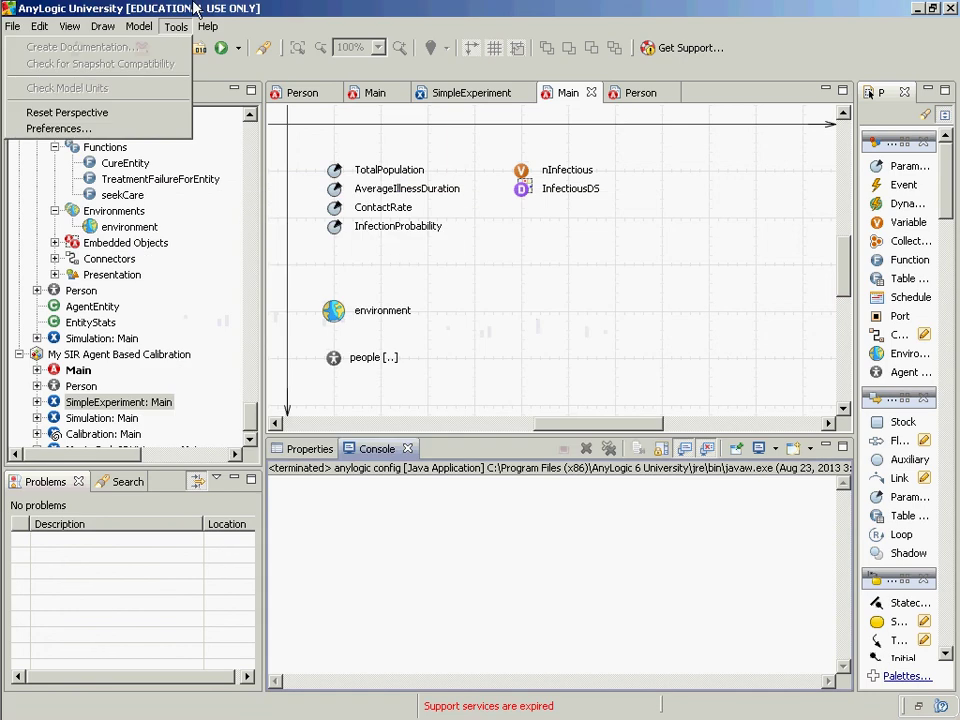
# Return to AnyLogic and select the environment object on the Main diagram to show its General properties.
pyautogui.click(200, 8)
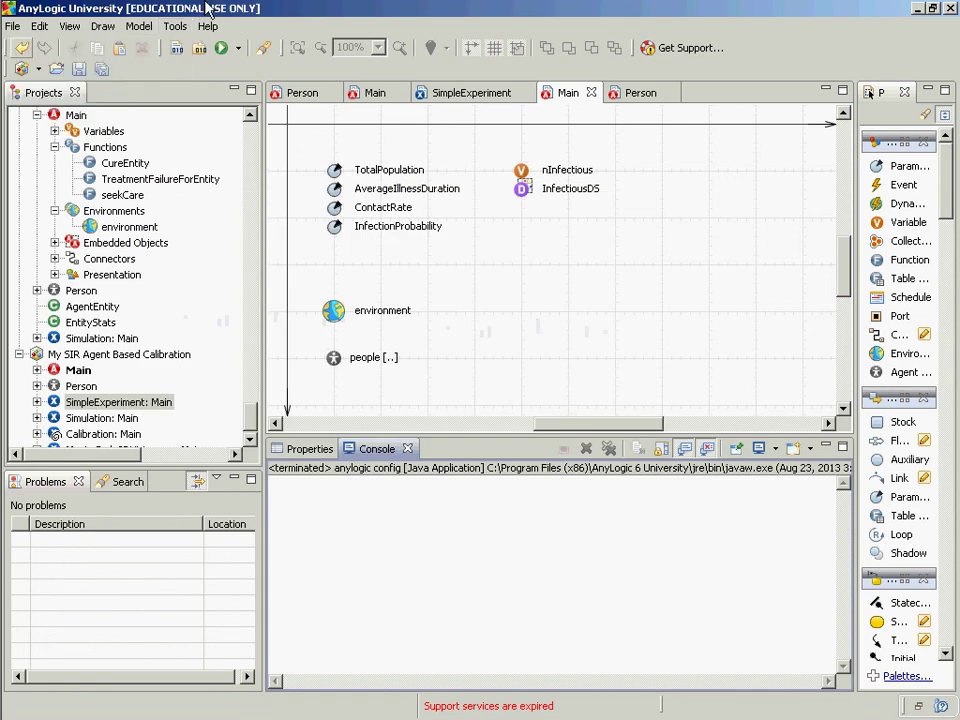
pyautogui.hotkey('alt', 'Tab')
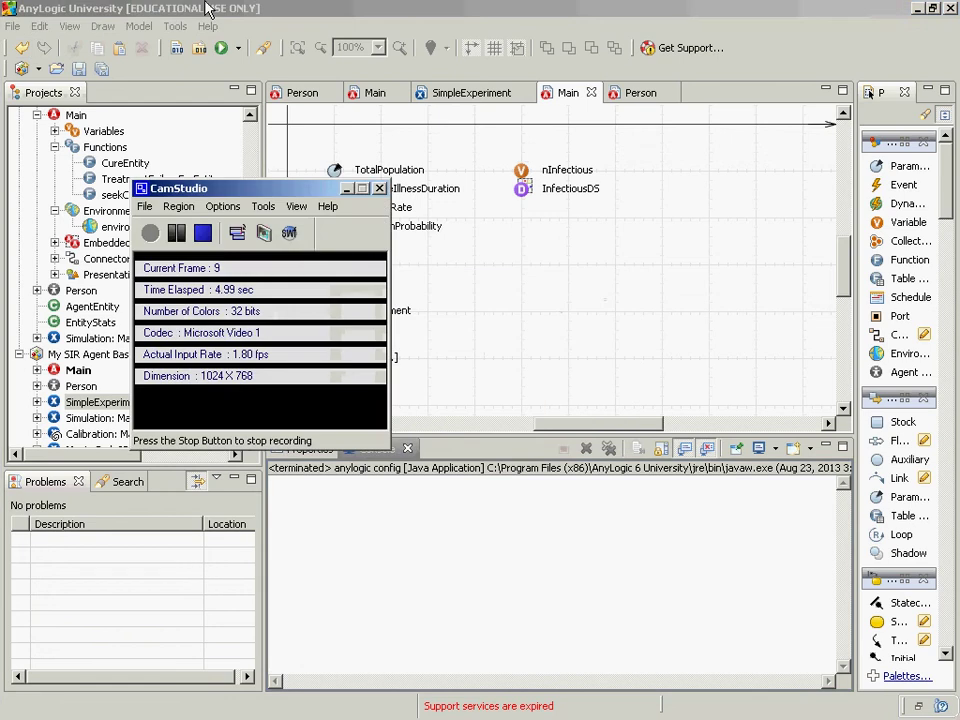
pyautogui.click(207, 8)
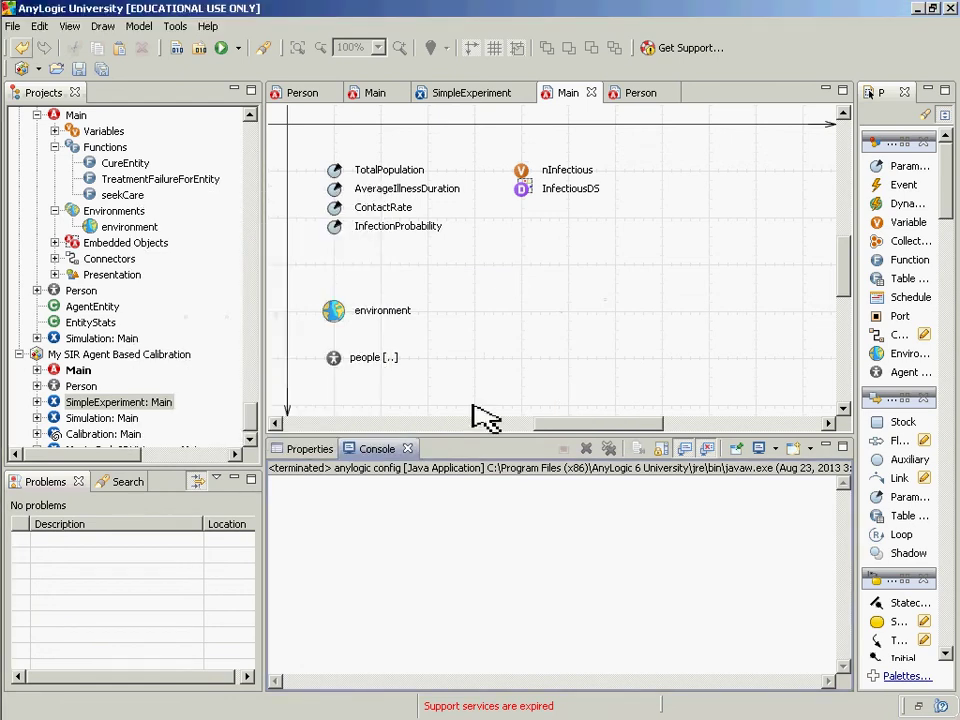
pyautogui.click(340, 318)
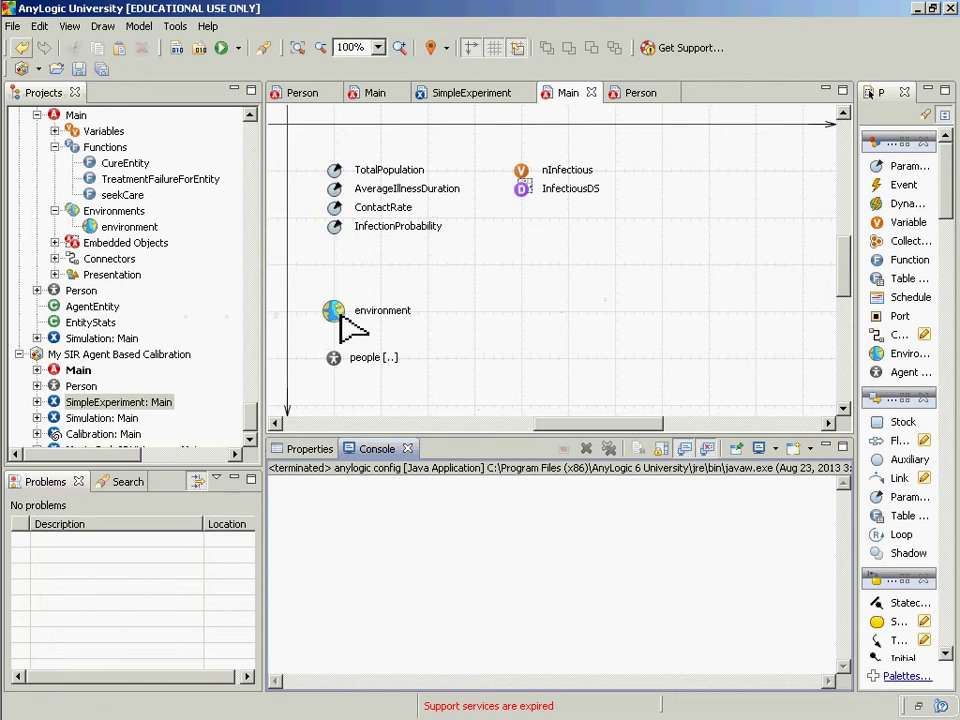
pyautogui.click(338, 315)
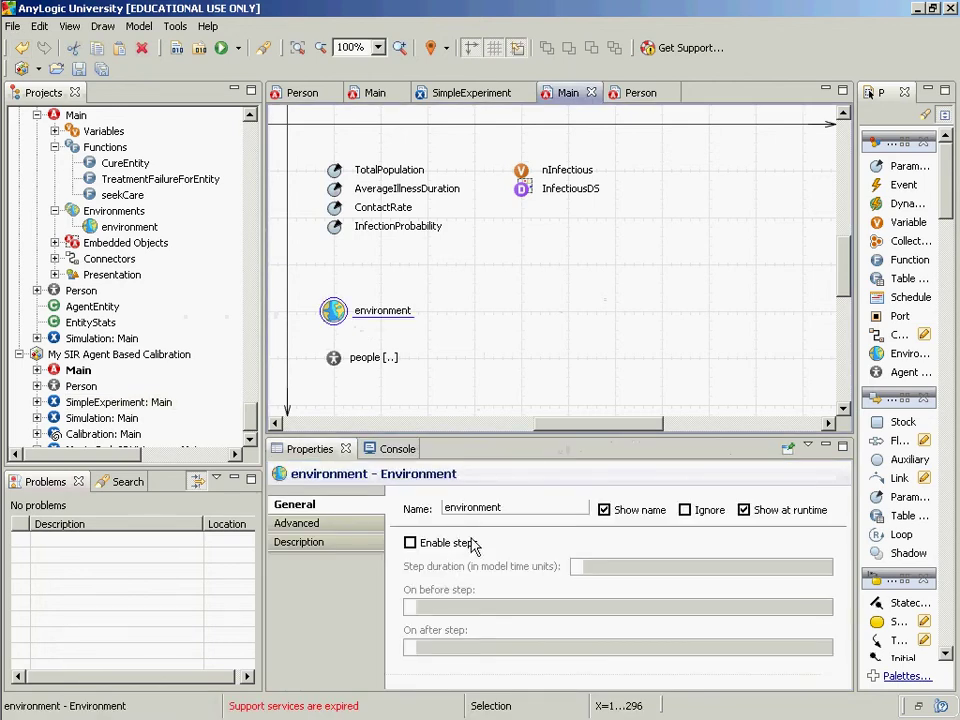
# Select the people population and open its Statistics section showing the peopleStat count statistic.
pyautogui.click(336, 364)
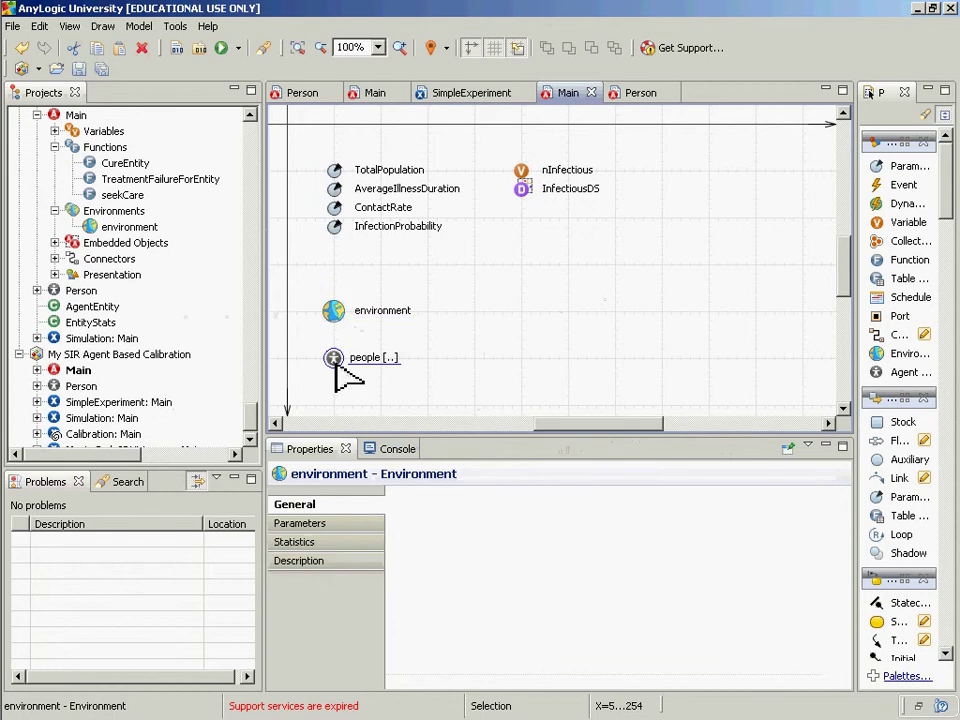
pyautogui.click(312, 548)
pyautogui.click(570, 582)
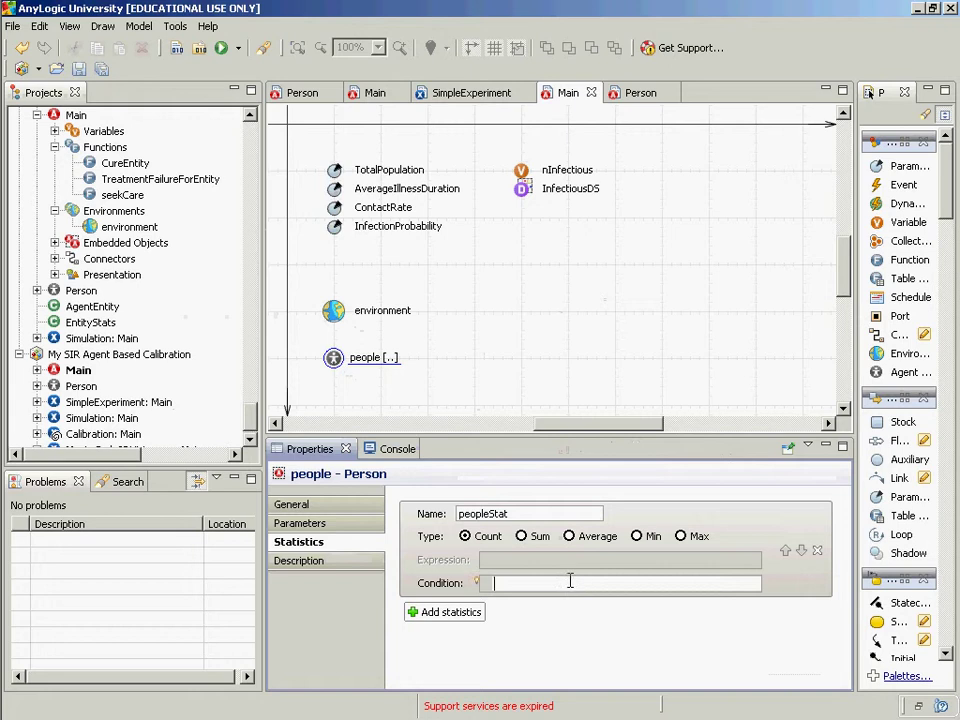
# Rename the people population's peopleStat count statistic to countInPoverty.
pyautogui.doubleClick(536, 511)
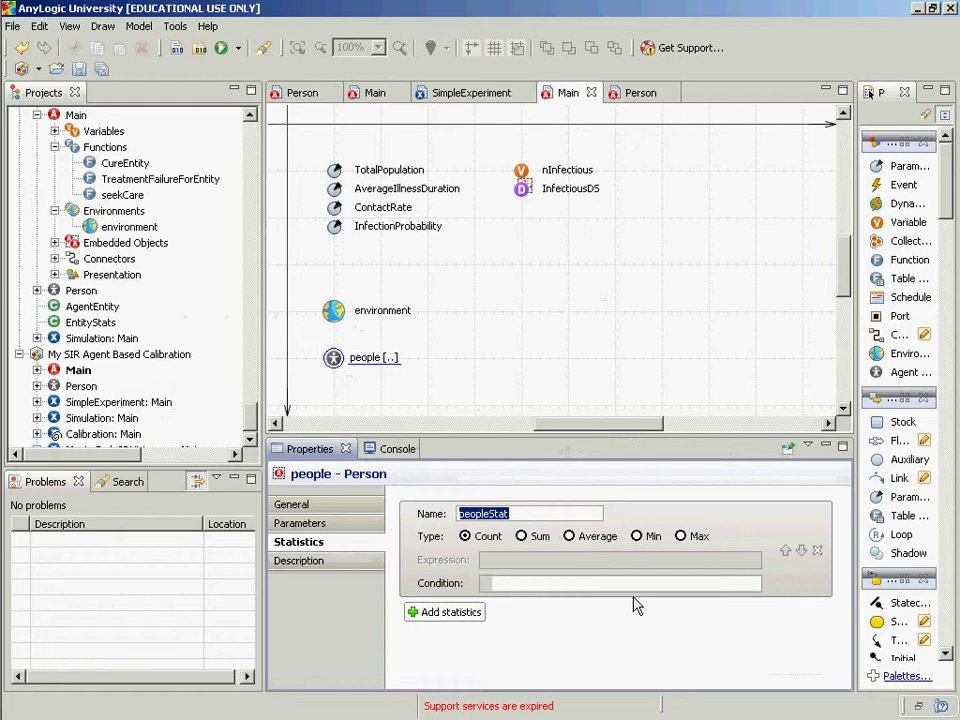
pyautogui.write('o')
pyautogui.write('oun')
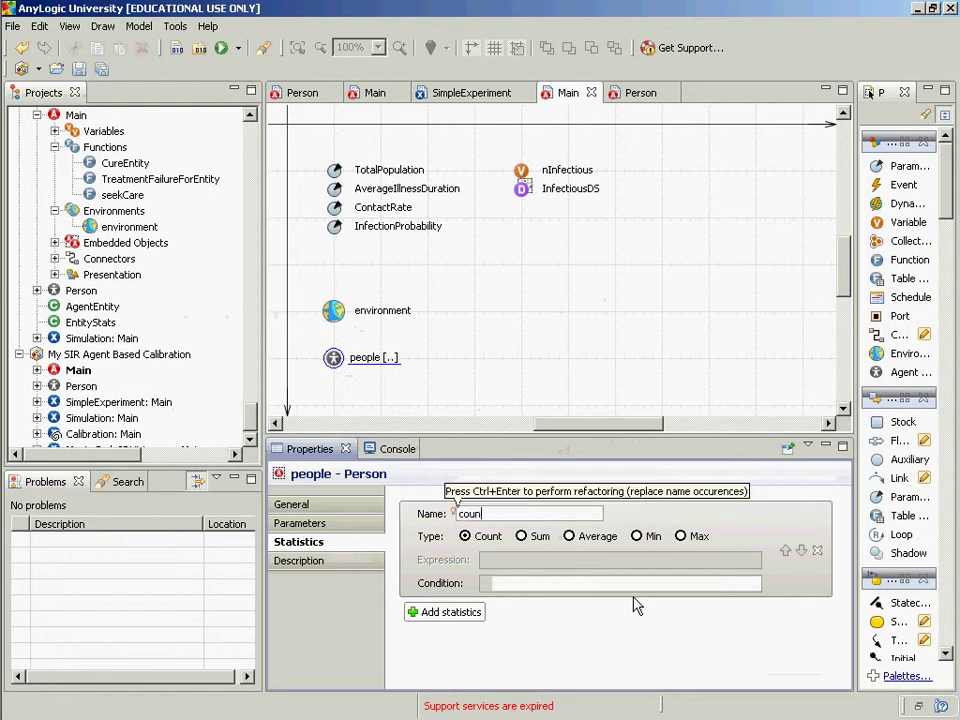
pyautogui.write('tInPoverty')
pyautogui.press('Return')
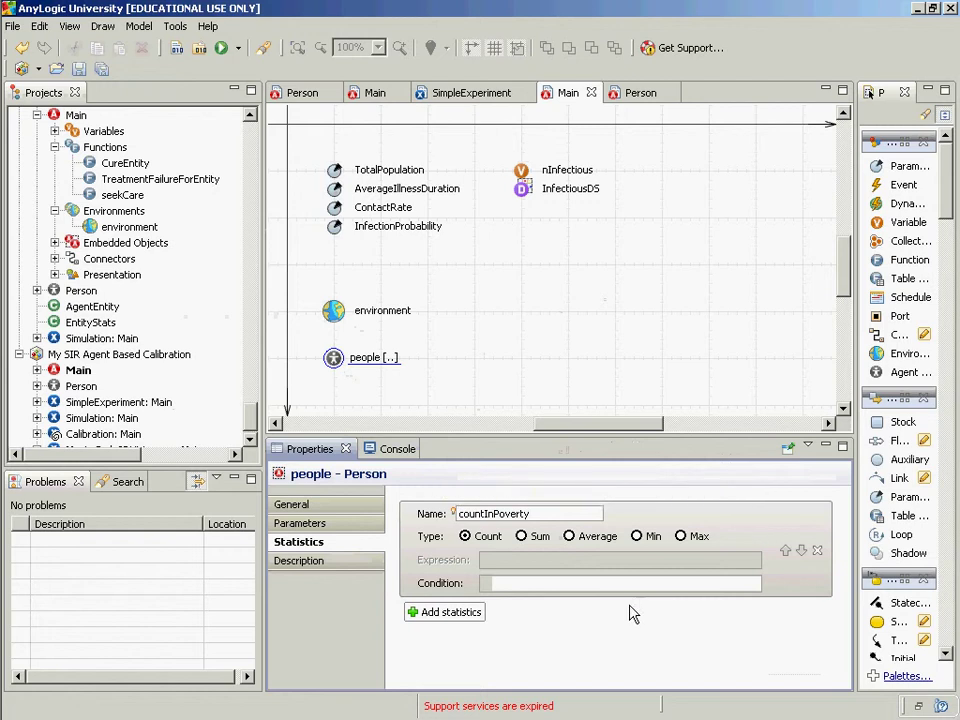
pyautogui.click(573, 583)
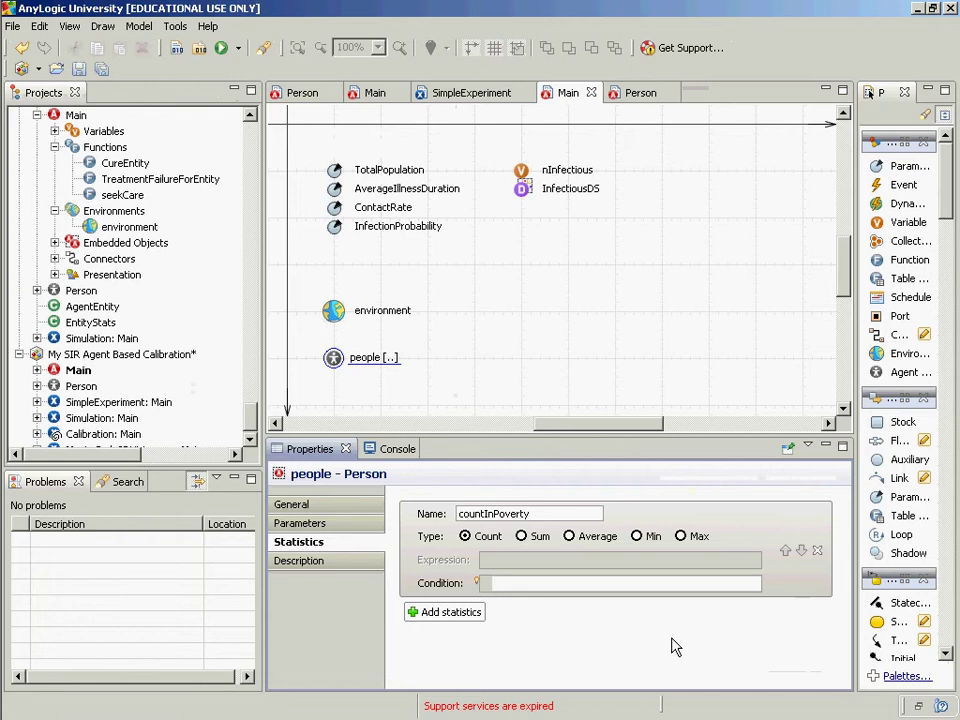
pyautogui.click(587, 593)
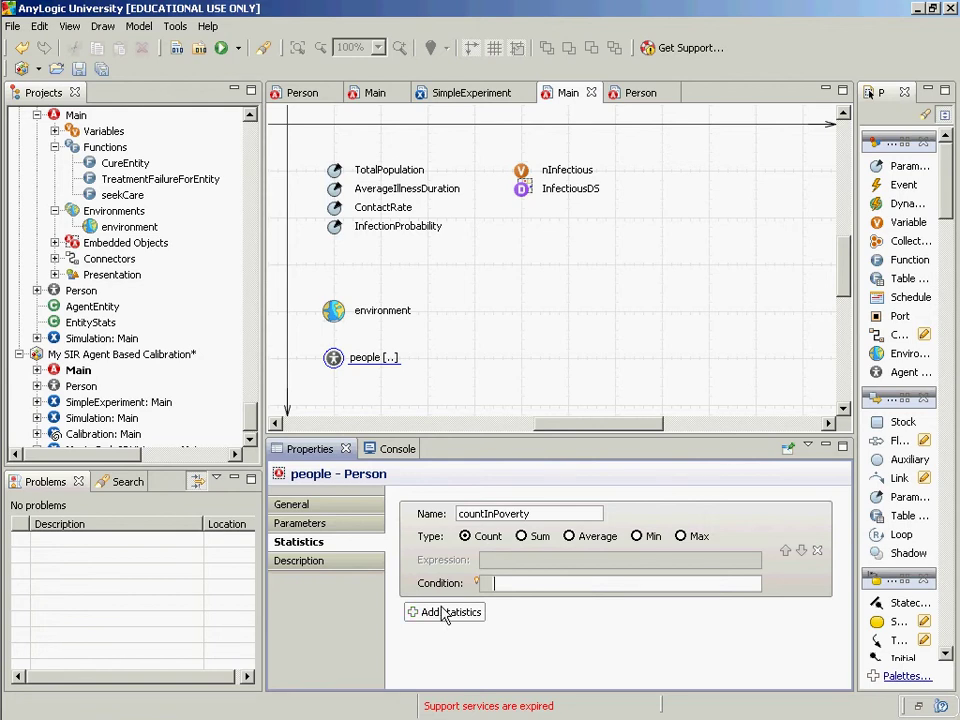
pyautogui.moveTo(477, 586)
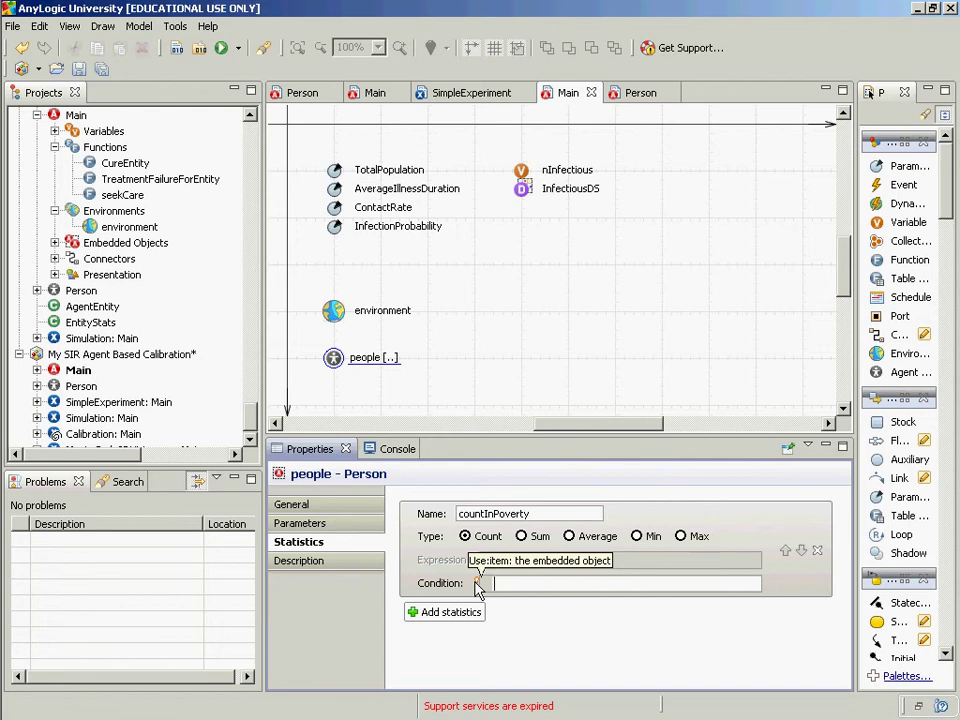
# Enter item.income < 14000 as the countInPoverty statistic's condition.
pyautogui.write('item.income')
pyautogui.write('< 14000')
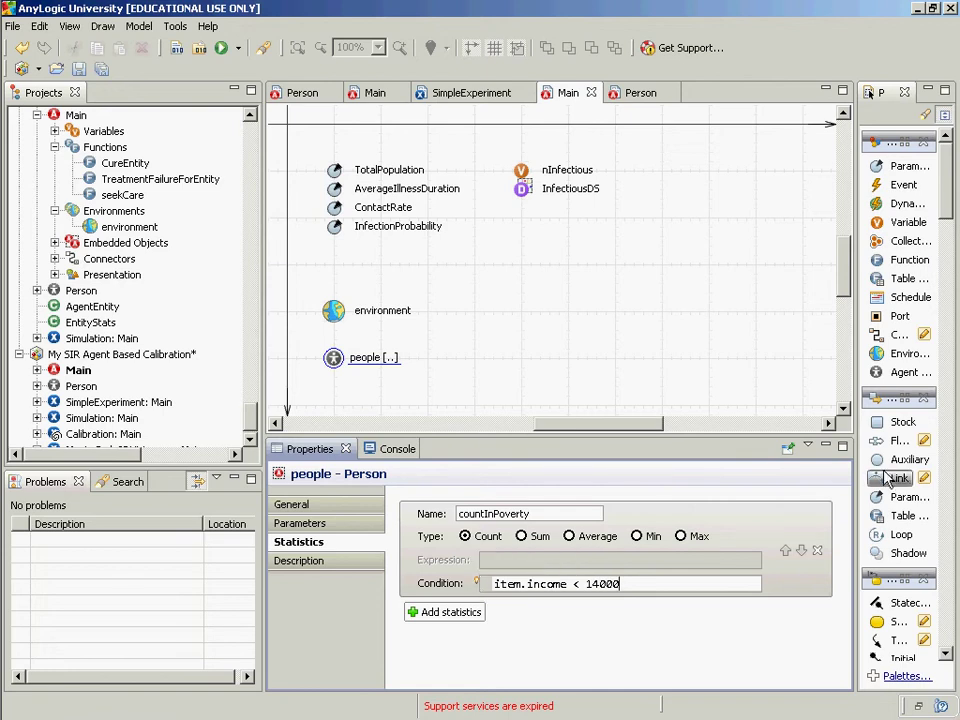
# Run SimpleExperiment and inspect the people population's countInPoverty value of 4,370.
pyautogui.rightClick(101, 403)
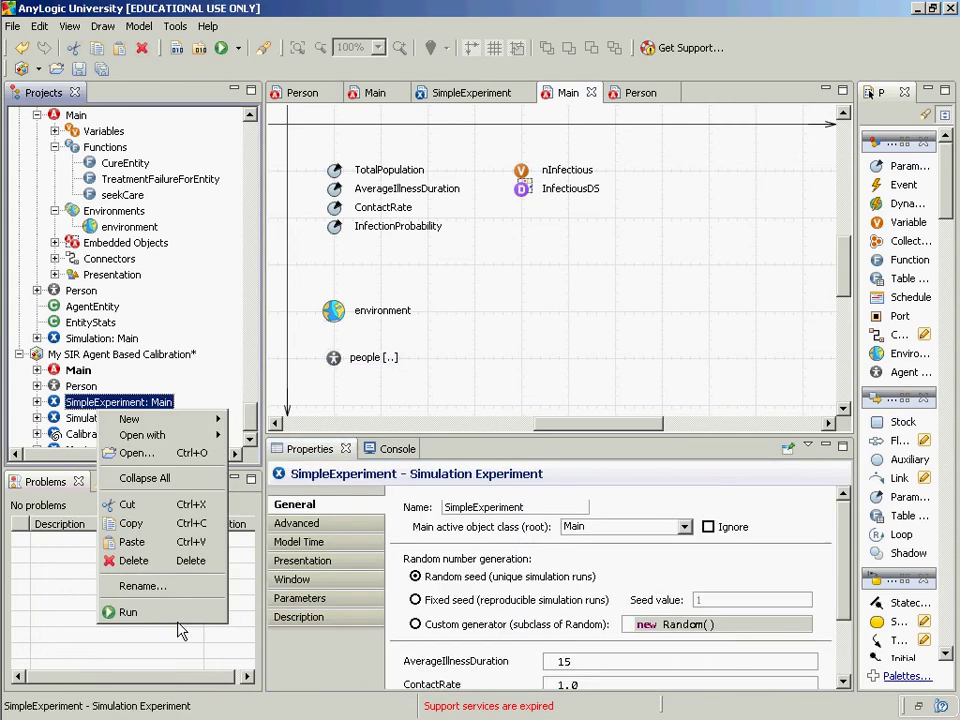
pyautogui.click(133, 611)
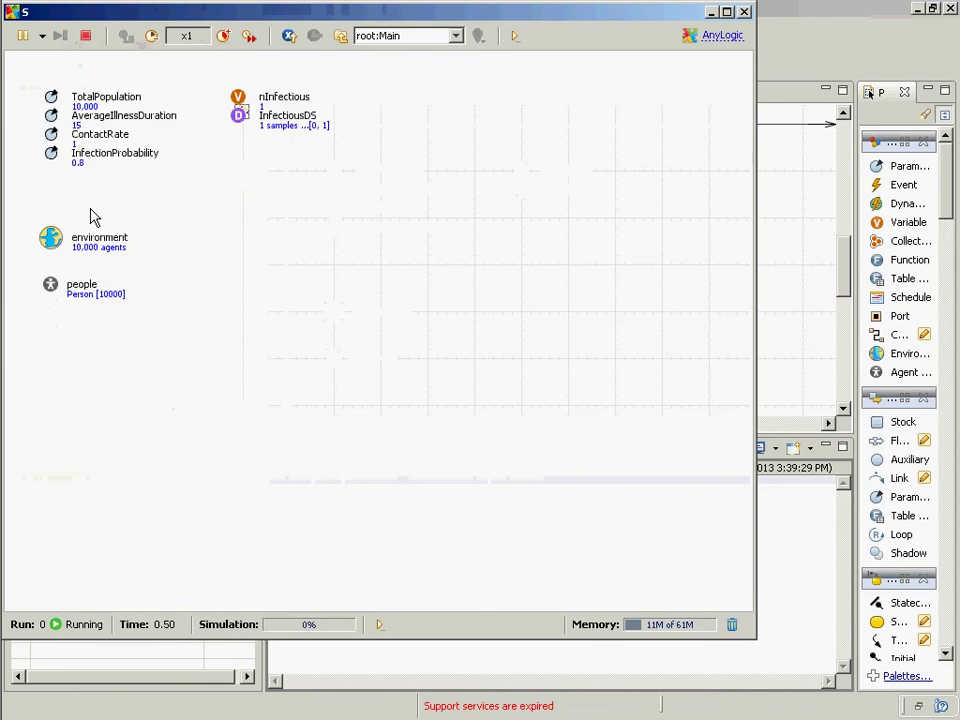
pyautogui.click(51, 288)
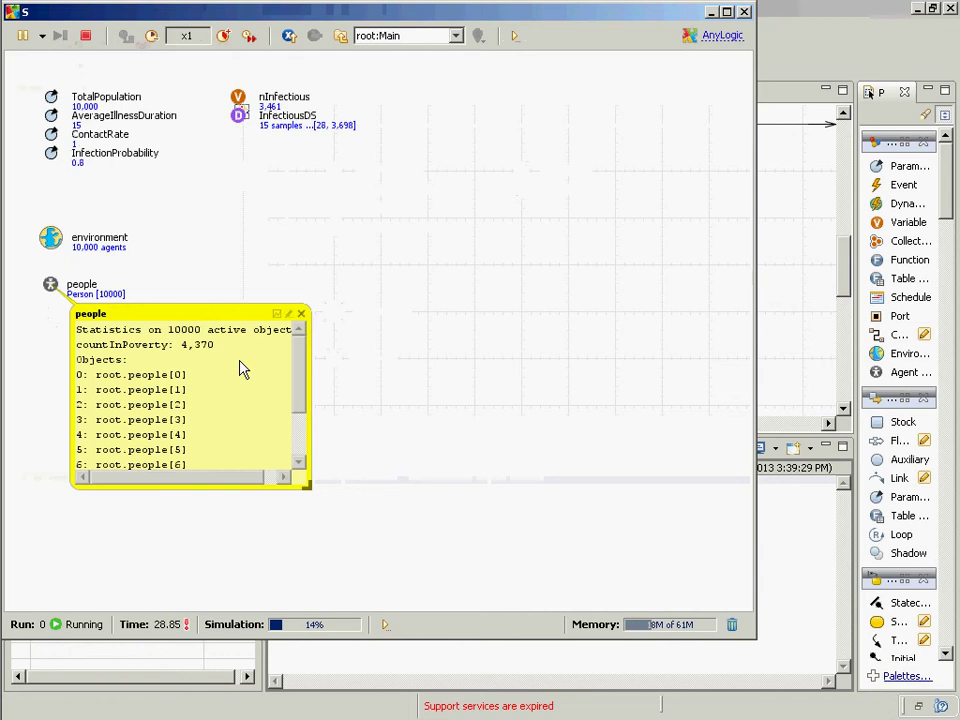
# End the simulation and reselect people to show countInPoverty with its item.income < 14000 condition.
pyautogui.click(744, 12)
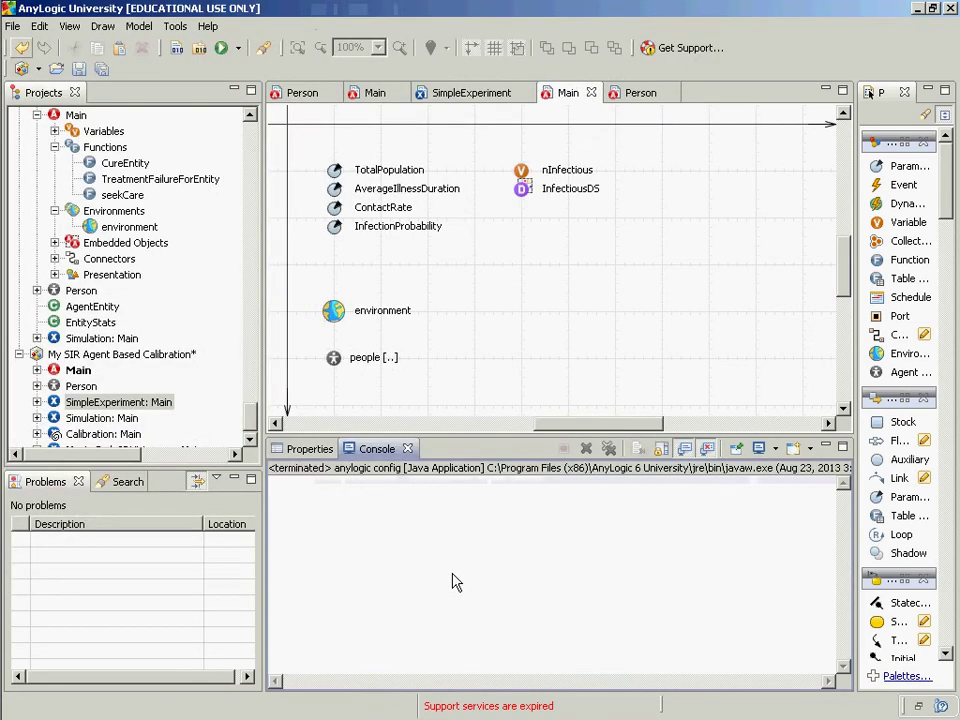
pyautogui.click(72, 403)
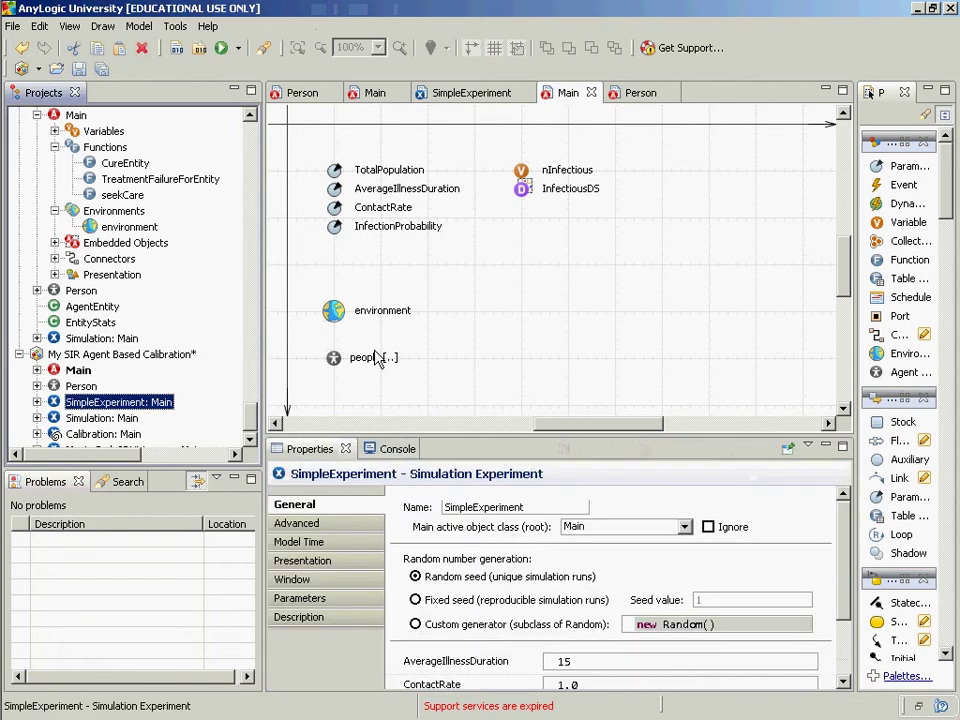
pyautogui.click(333, 359)
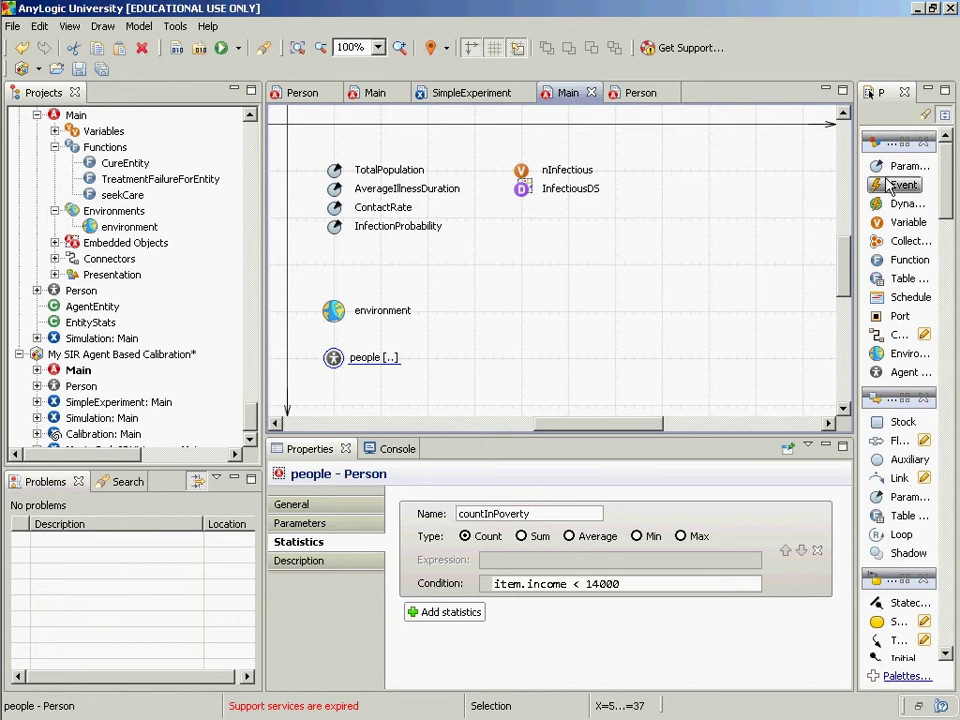
# Add a povertyLine parameter to Main and drag it down to sit just above environment.
pyautogui.moveTo(888, 178); pyautogui.dragTo(334, 250)
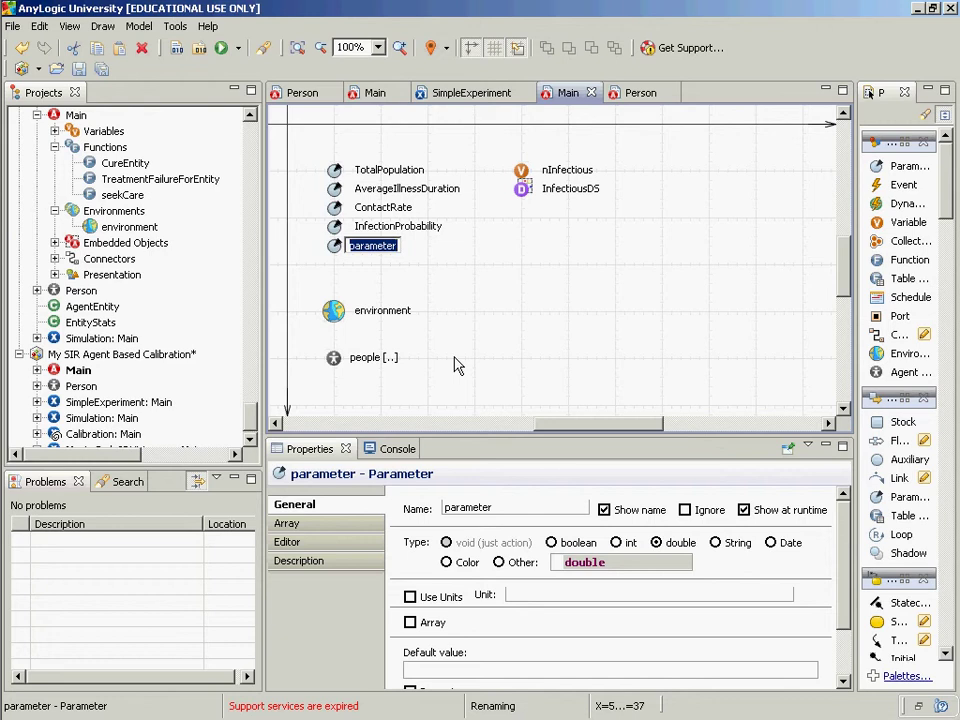
pyautogui.write('povertyL')
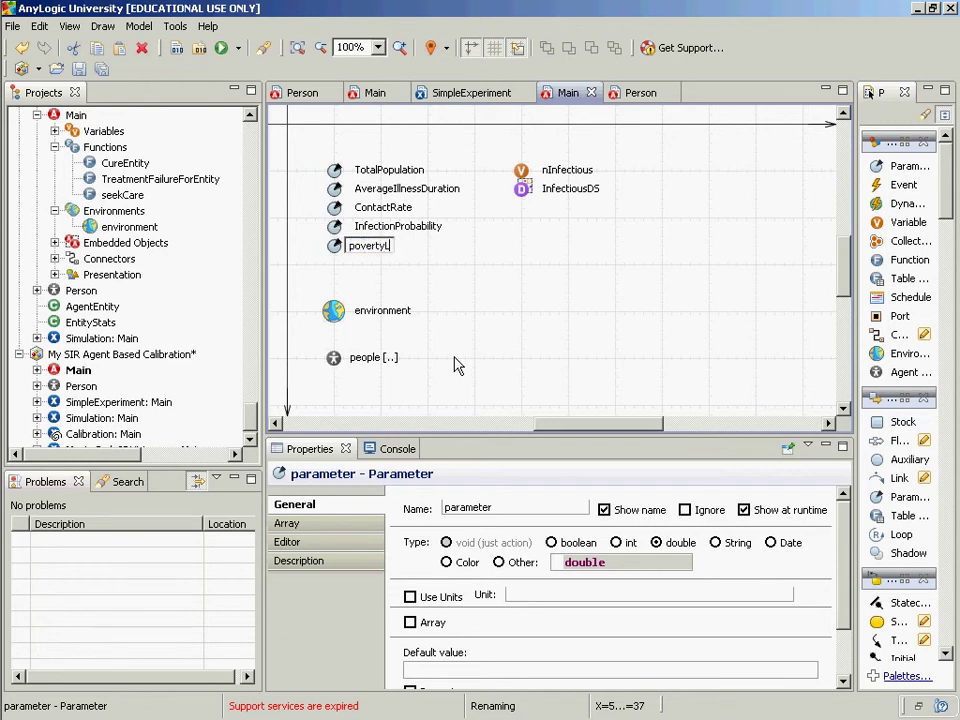
pyautogui.write('ine')
pyautogui.press('Return')
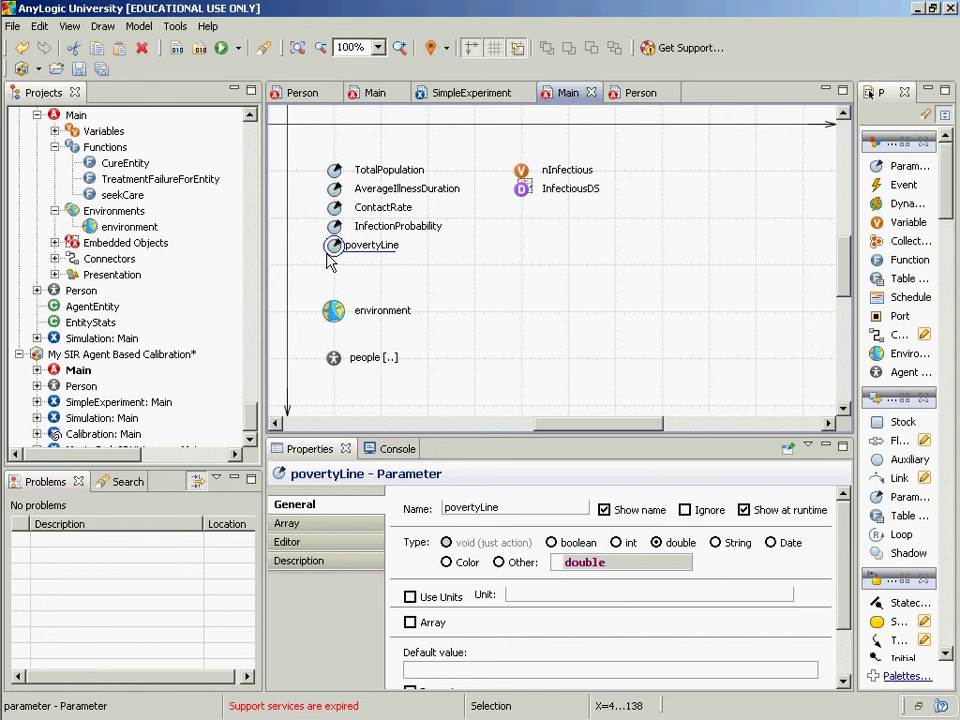
pyautogui.moveTo(338, 257)
pyautogui.mouseDown()
pyautogui.moveTo(338, 293)
pyautogui.moveTo(338, 281)
pyautogui.mouseUp()
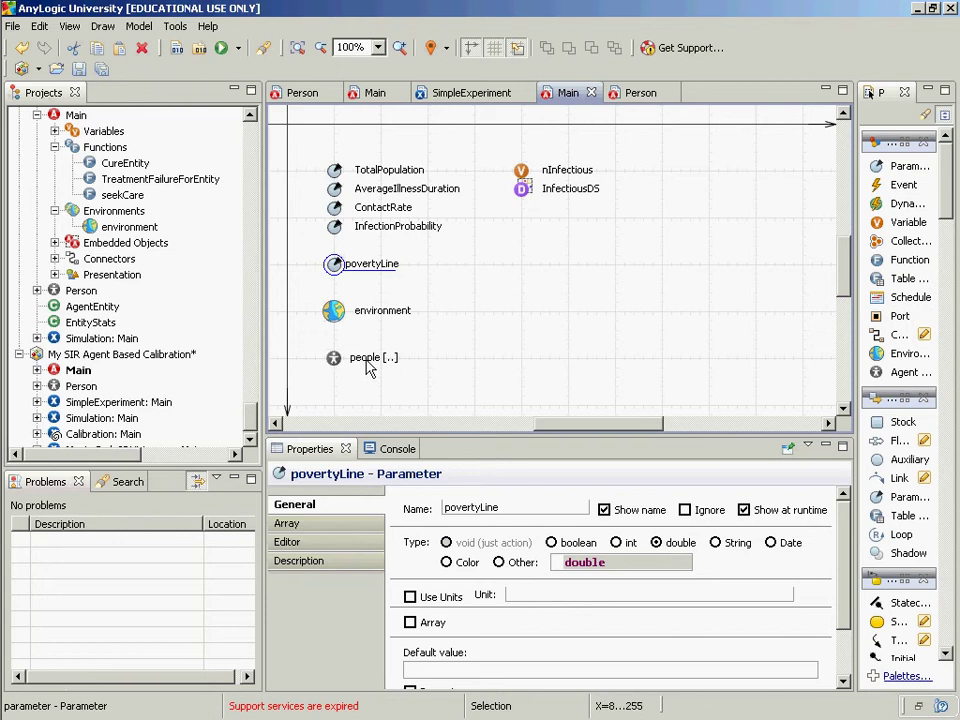
pyautogui.moveTo(336, 275); pyautogui.dragTo(336, 285)
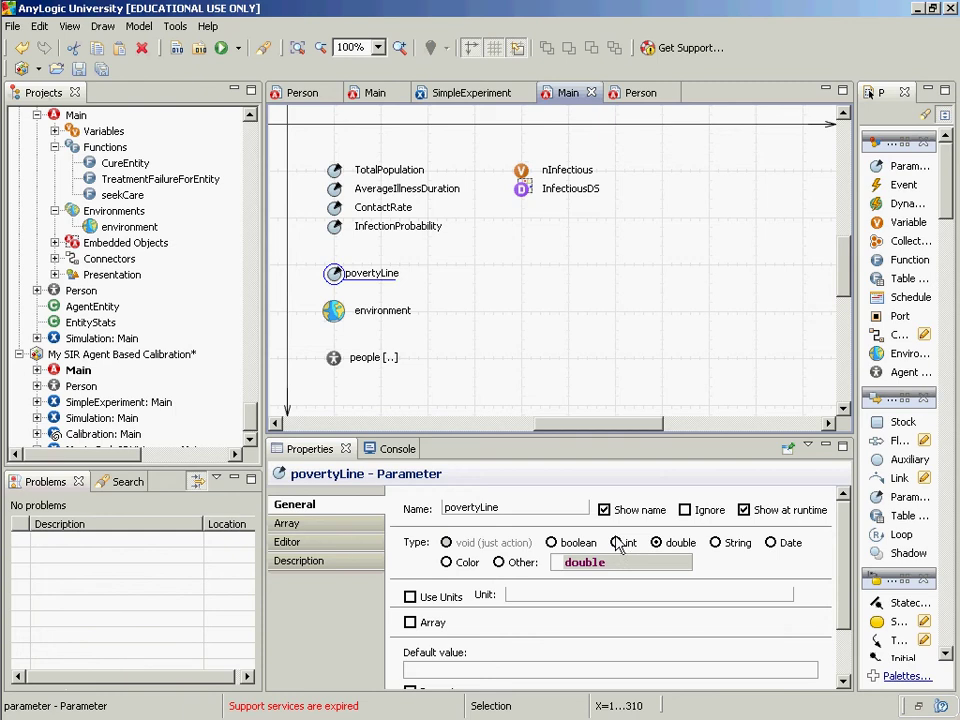
# Set povertyLine's type to int and its default value to 14000.
pyautogui.click(617, 542)
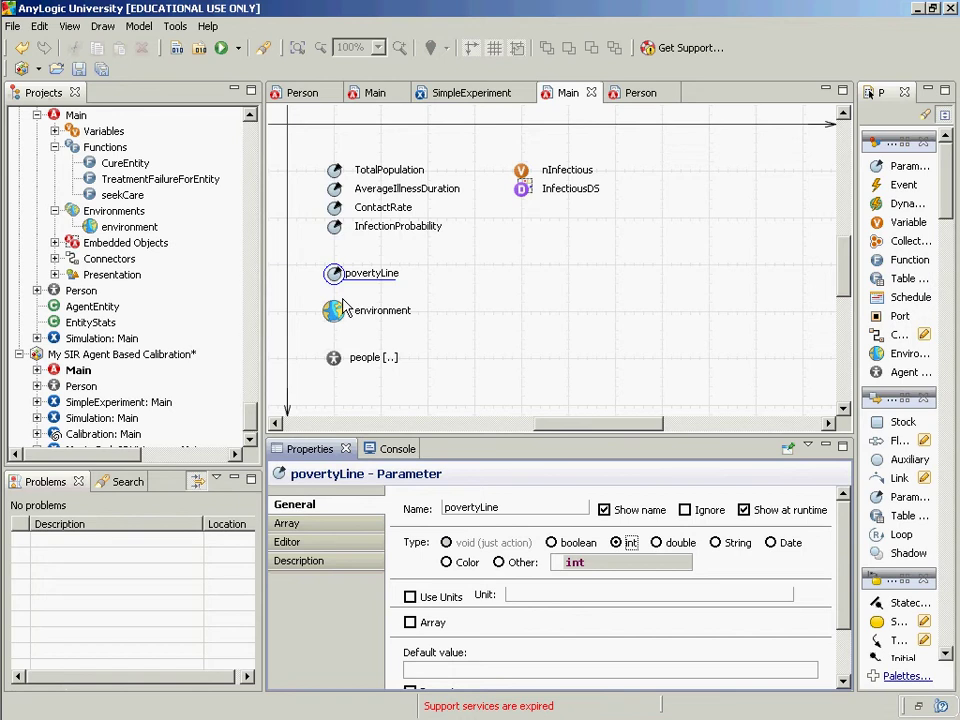
pyautogui.click(452, 677)
pyautogui.write('14000')
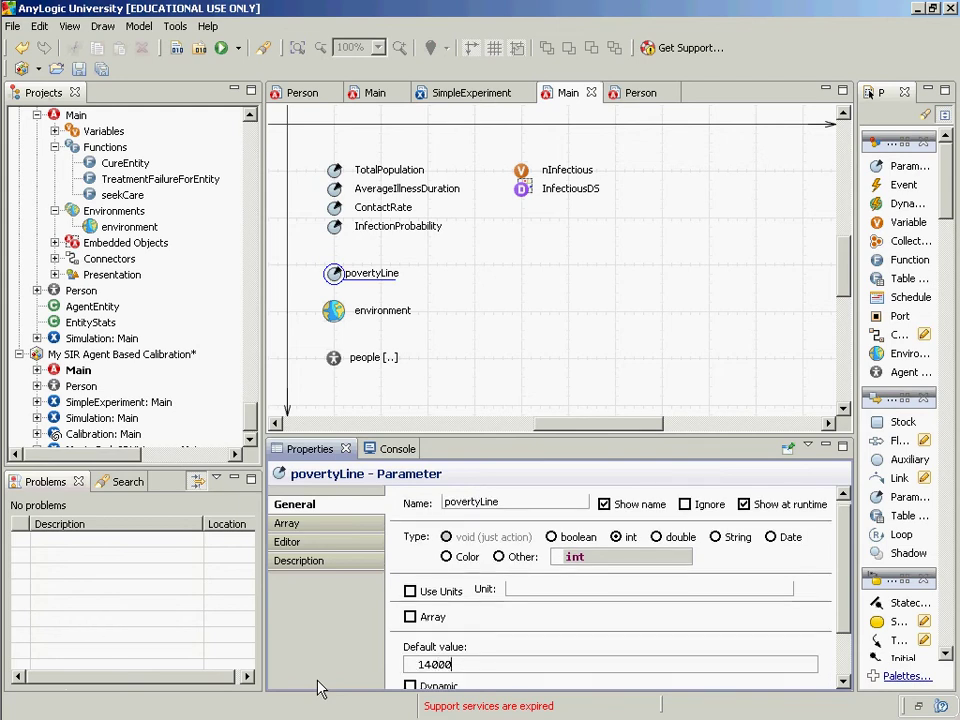
pyautogui.doubleClick(95, 404)
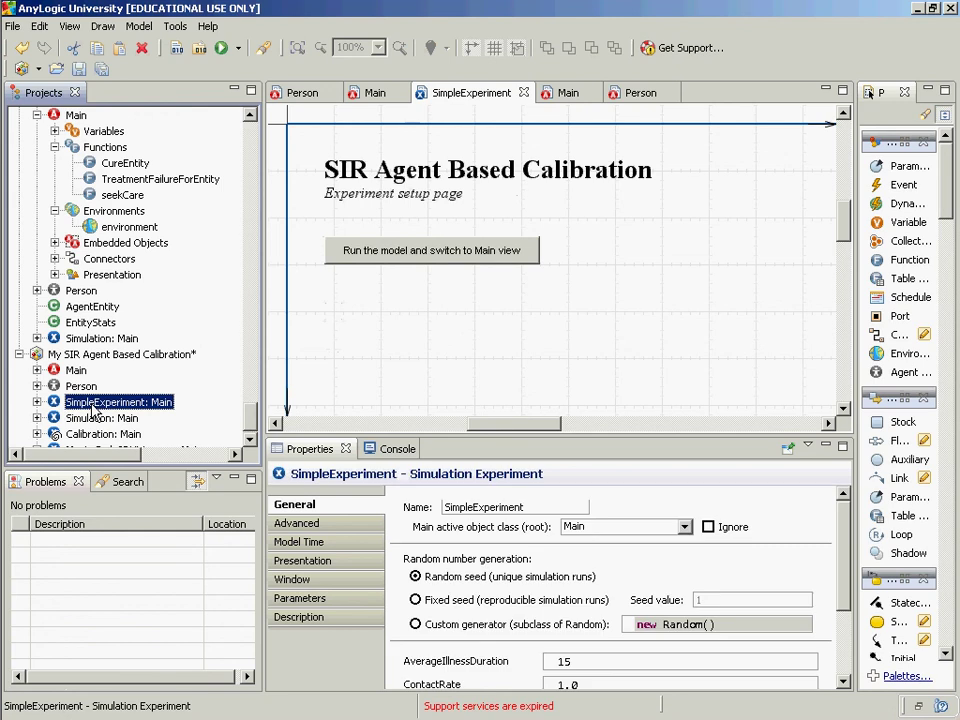
pyautogui.click(333, 597)
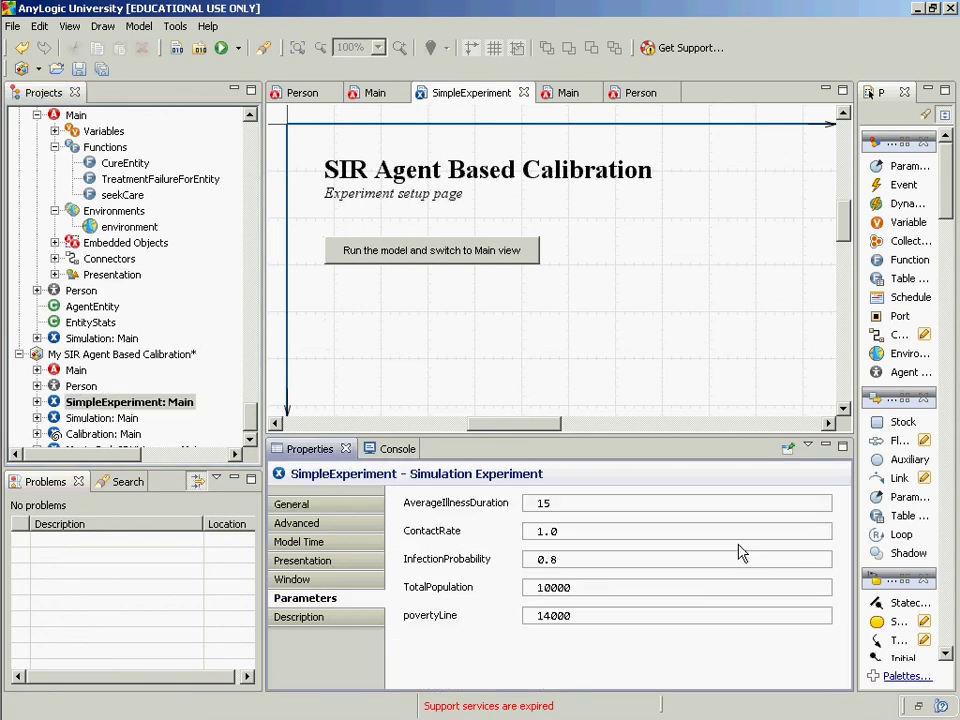
pyautogui.click(531, 617)
pyautogui.doubleClick(615, 607)
pyautogui.doubleClick(76, 370)
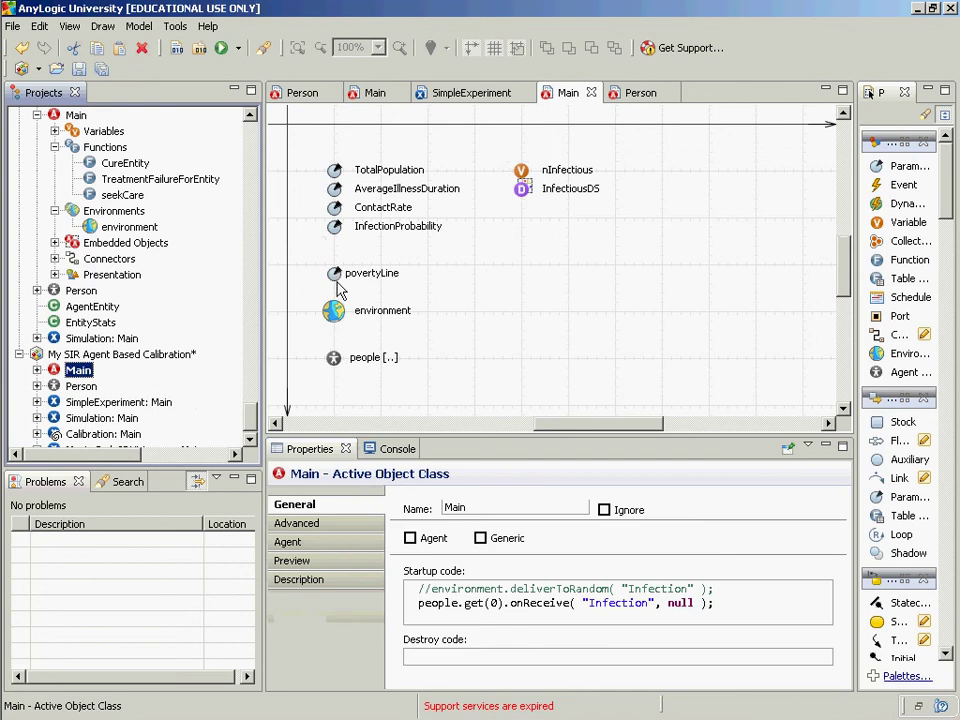
# Drag the editor–Palette divider left so the Palette's element names are fully readable.
pyautogui.moveTo(254, 419); pyautogui.dragTo(254, 423)
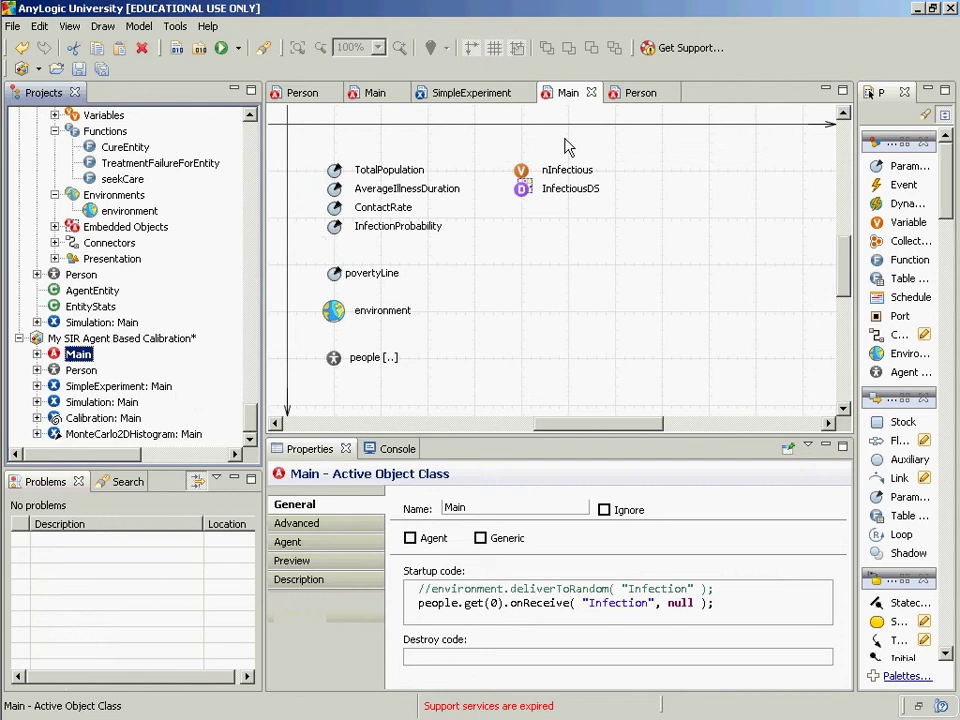
pyautogui.moveTo(850, 170); pyautogui.dragTo(711, 190)
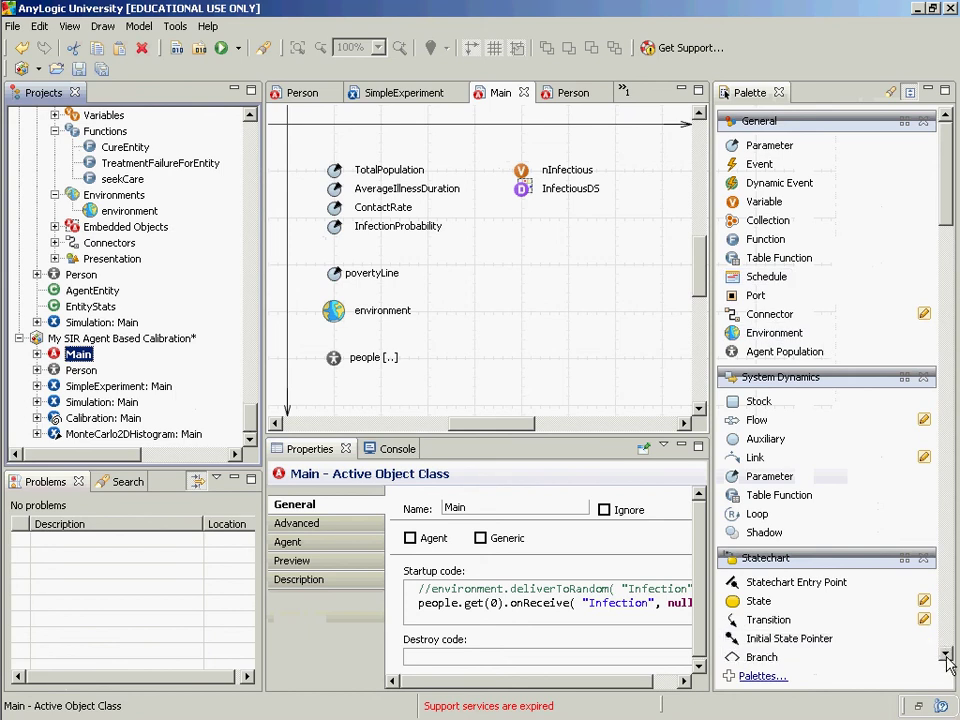
# Scroll the Palette down until the Controls section with Slider is visible.
pyautogui.moveTo(945, 656); pyautogui.dragTo(949, 665)
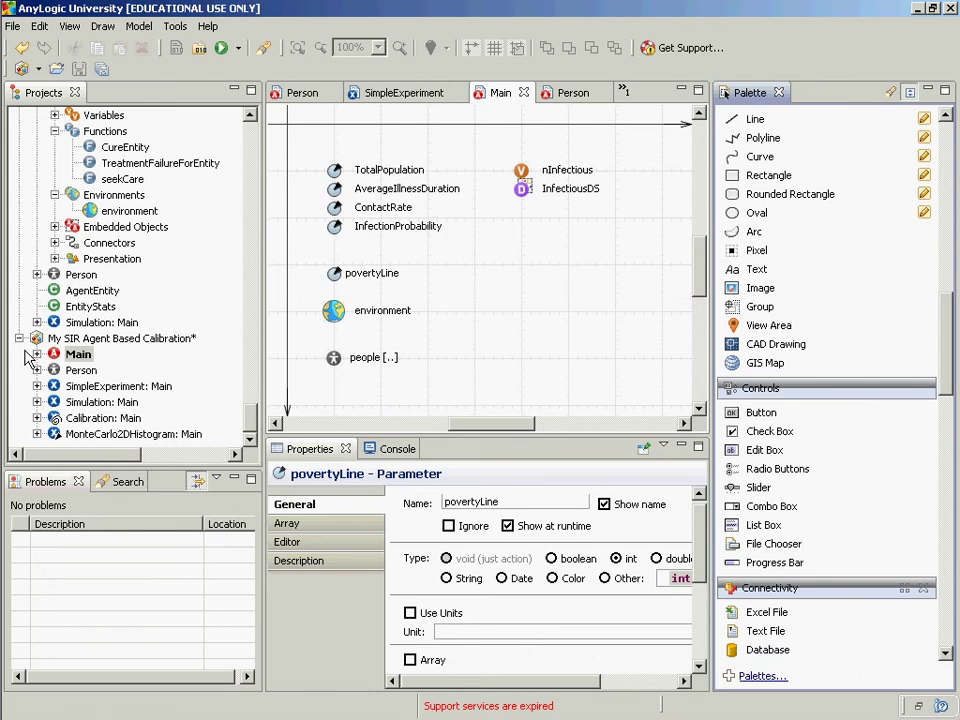
# Place a slider on Main's diagram beside InfectionProbability and enable its parameter link.
pyautogui.click(68, 356)
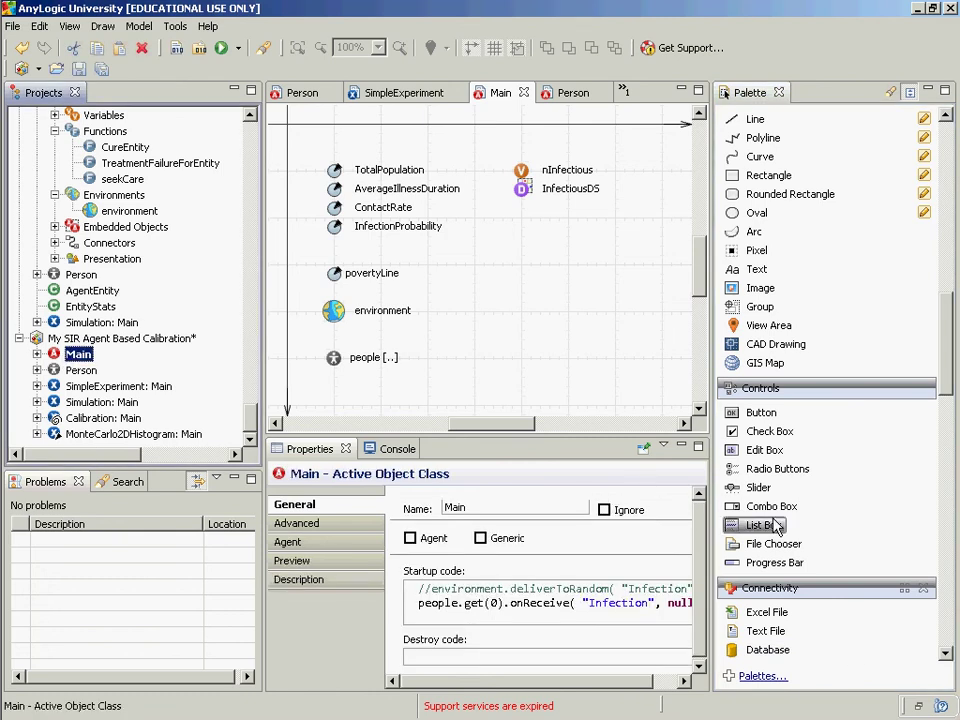
pyautogui.moveTo(757, 488); pyautogui.dragTo(474, 240)
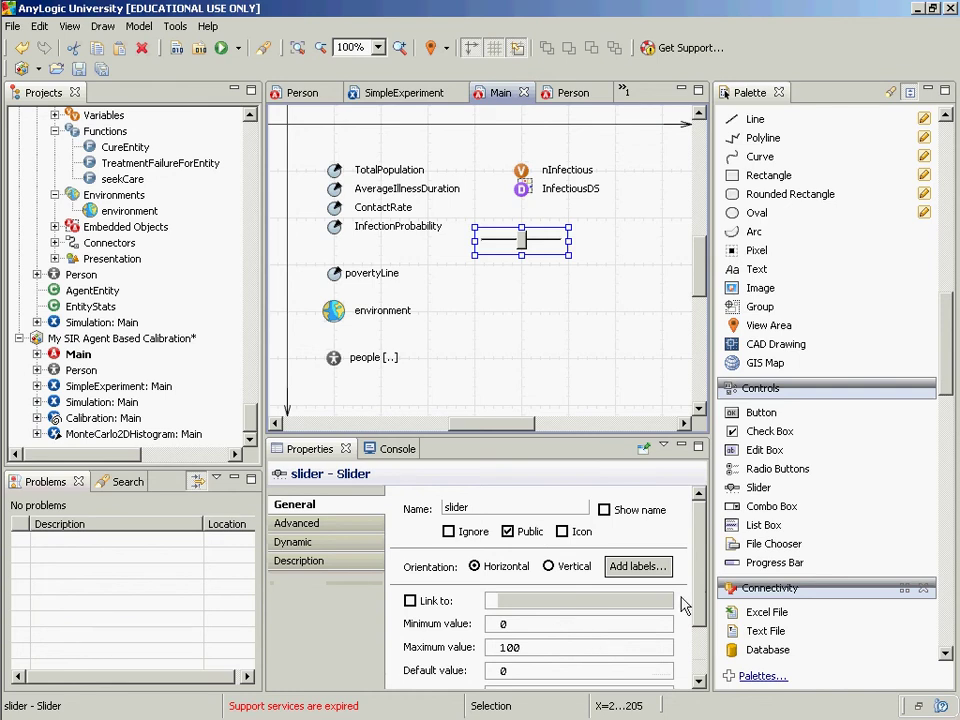
pyautogui.click(408, 603)
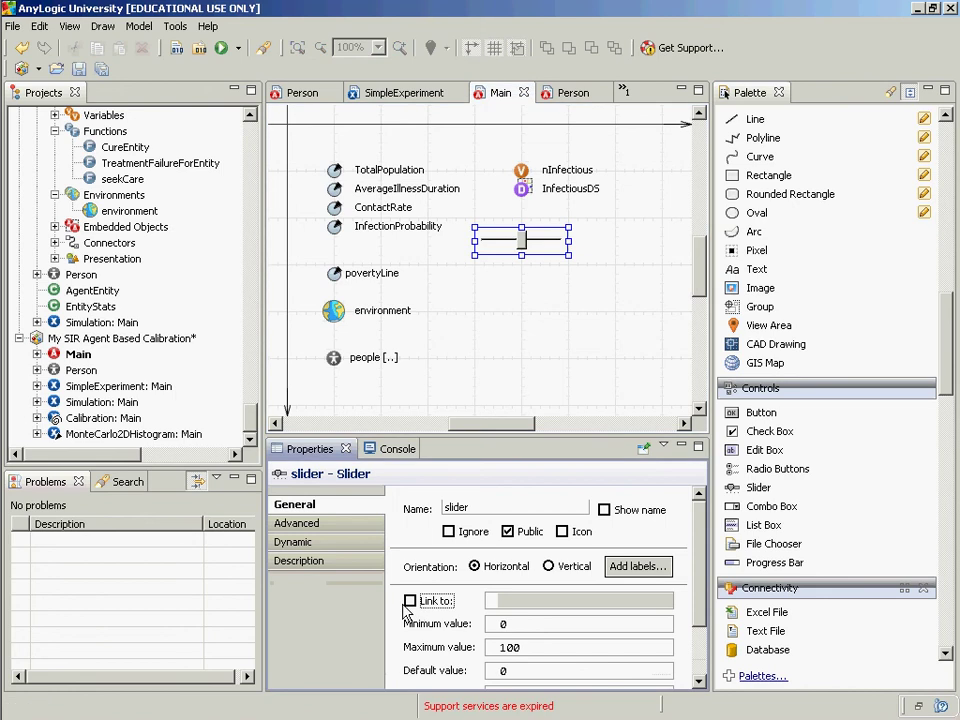
pyautogui.click(409, 601)
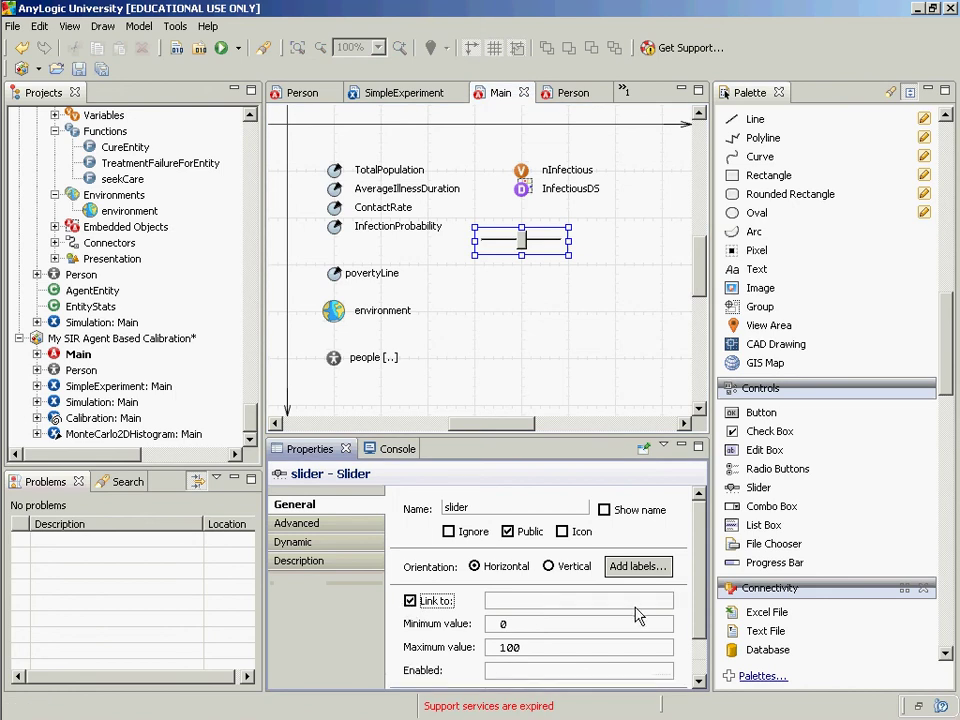
# Link the slider to povertyLine and build the model with F7.
pyautogui.click(583, 607)
pyautogui.write('povertl')
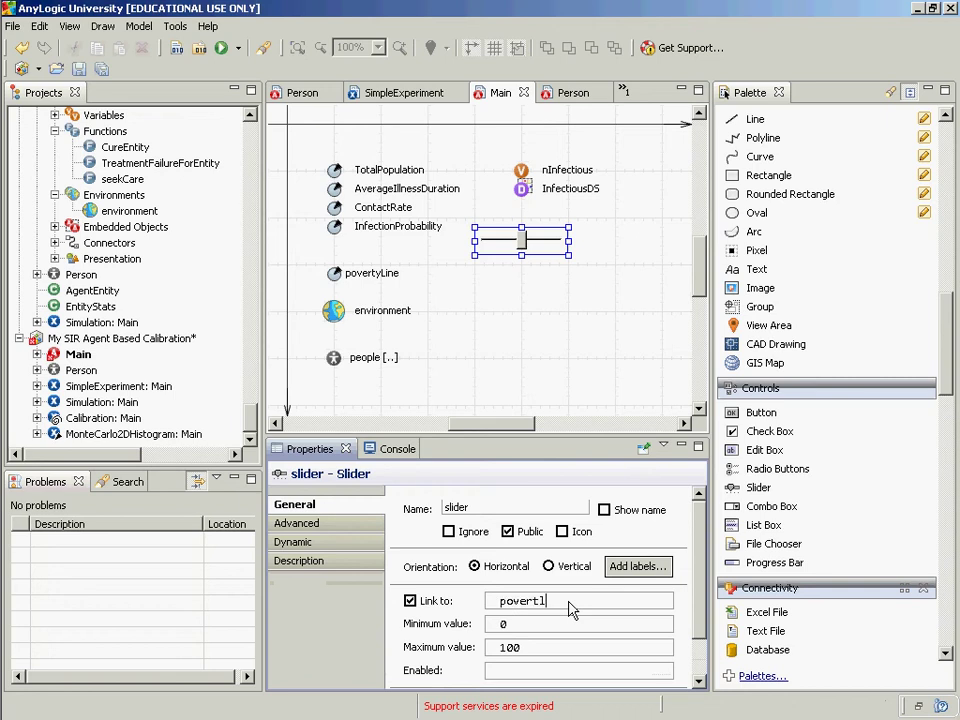
pyautogui.press('BackSpace')
pyautogui.write('ty')
pyautogui.press('BackSpace')
pyautogui.press('BackSpace')
pyautogui.write('yLine')
pyautogui.press('F7')
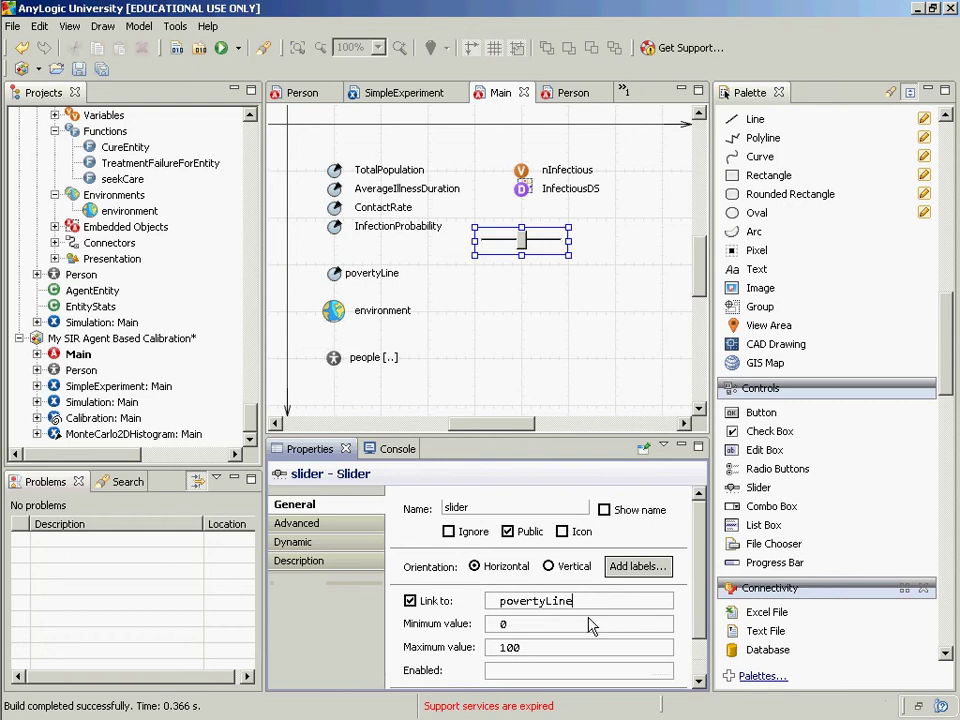
# Test-run SimpleExperiment in Main view with povertyLine at 14,000, then return to the editor.
pyautogui.rightClick(116, 387)
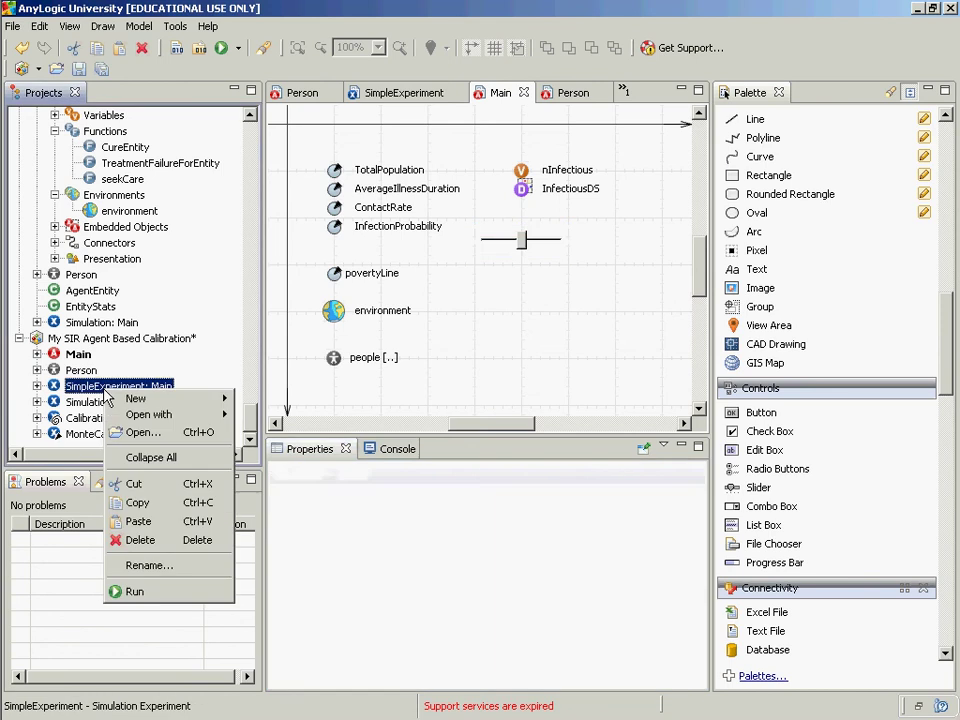
pyautogui.click(138, 598)
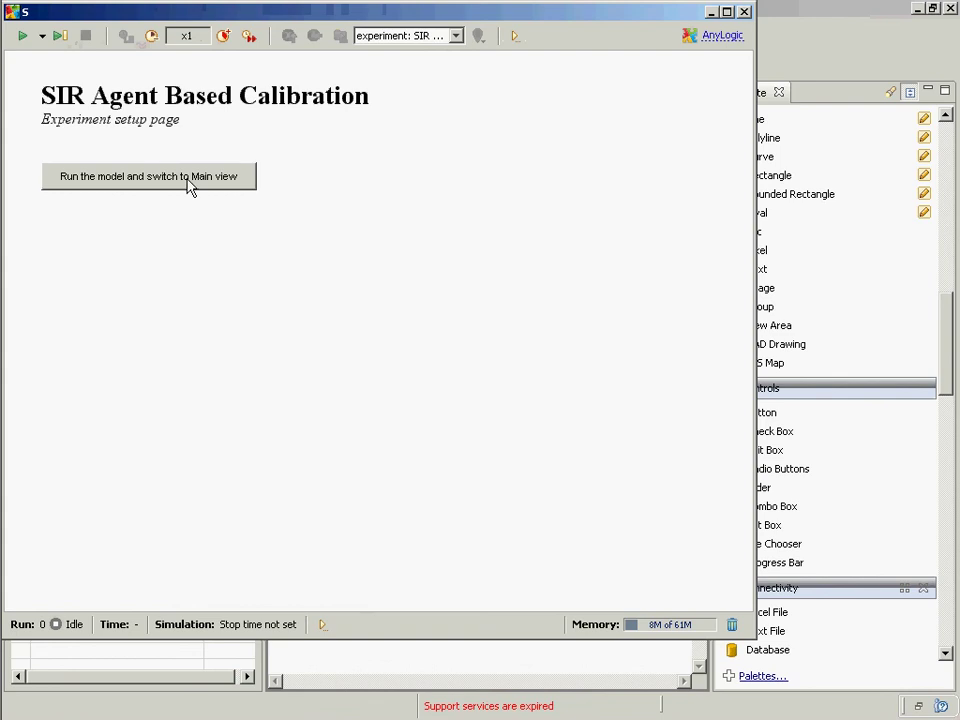
pyautogui.click(188, 182)
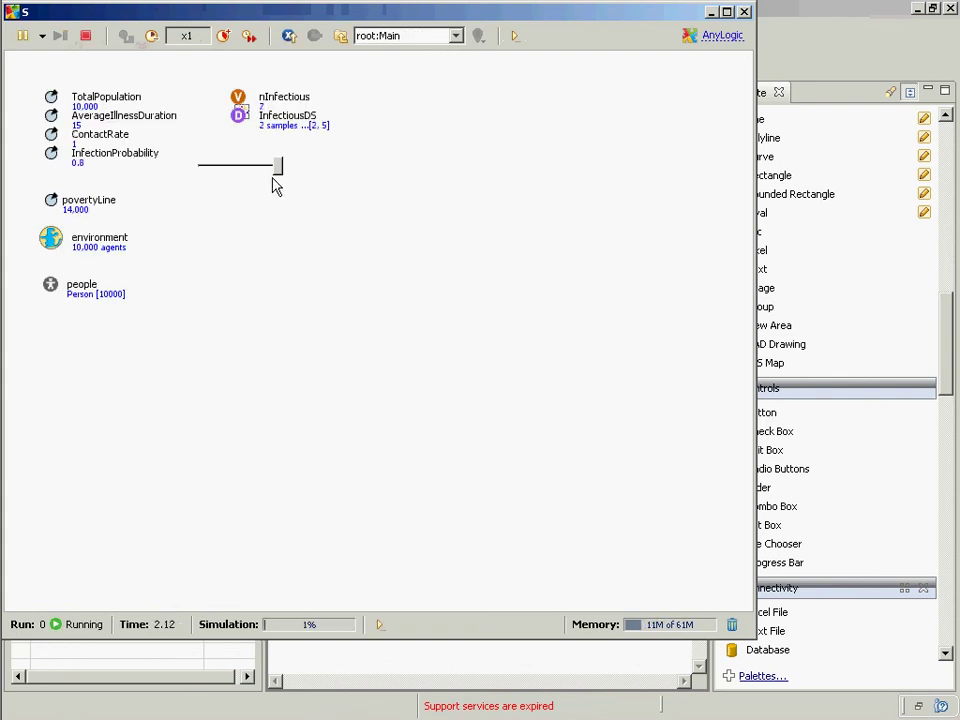
pyautogui.click(765, 28)
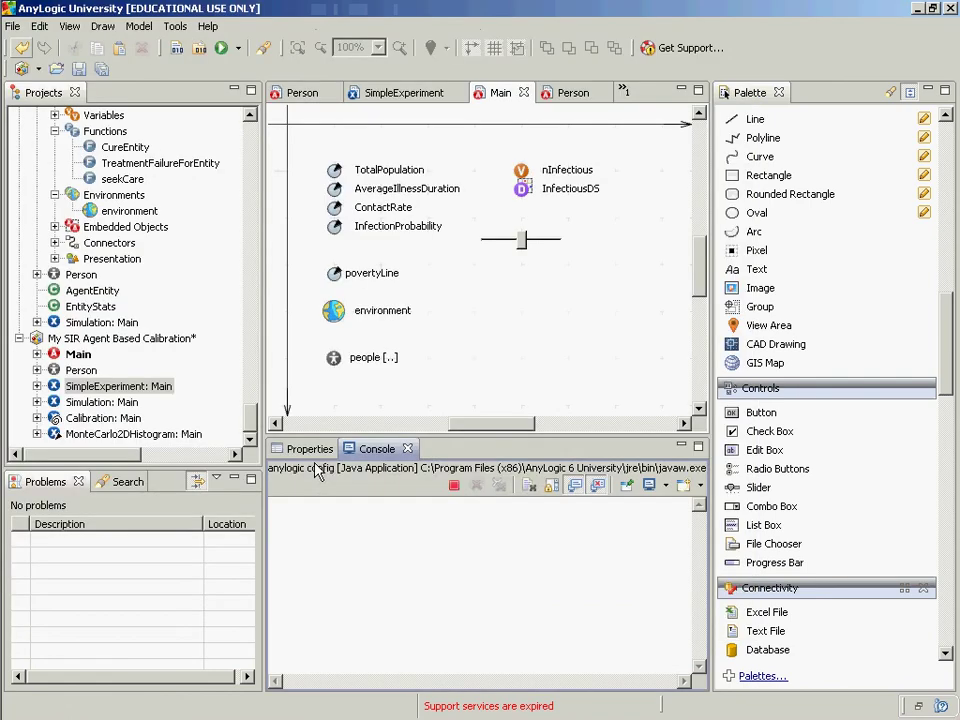
# Change the povertyLine slider's maximum value from 100 to 50000, keeping minimum 0.
pyautogui.click(524, 244)
pyautogui.click(524, 244)
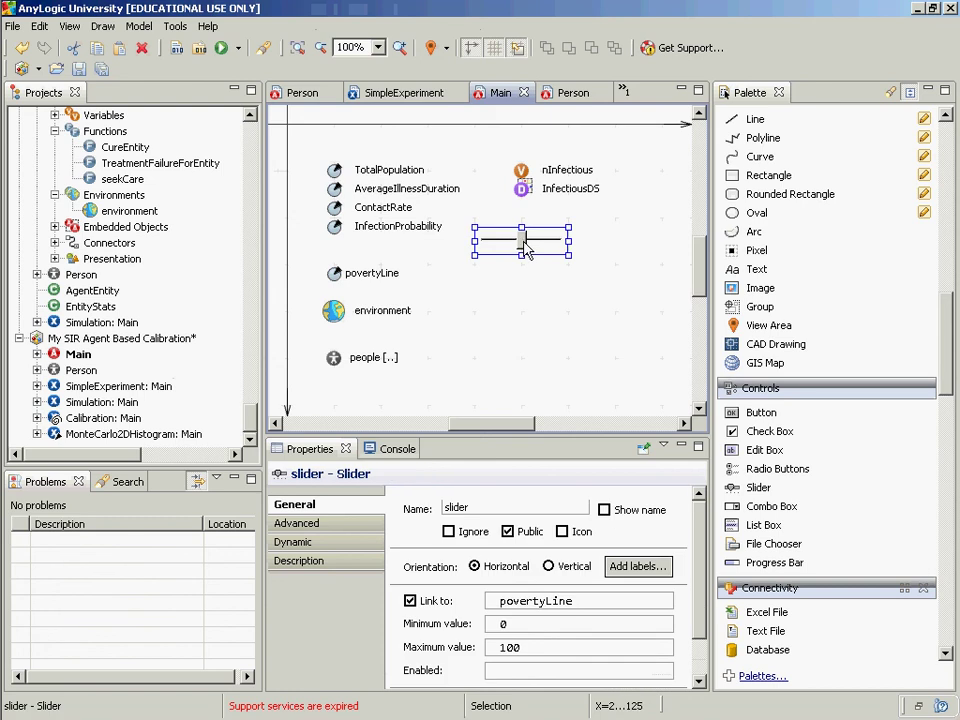
pyautogui.click(542, 649)
pyautogui.hotkey('shift', 'Home')
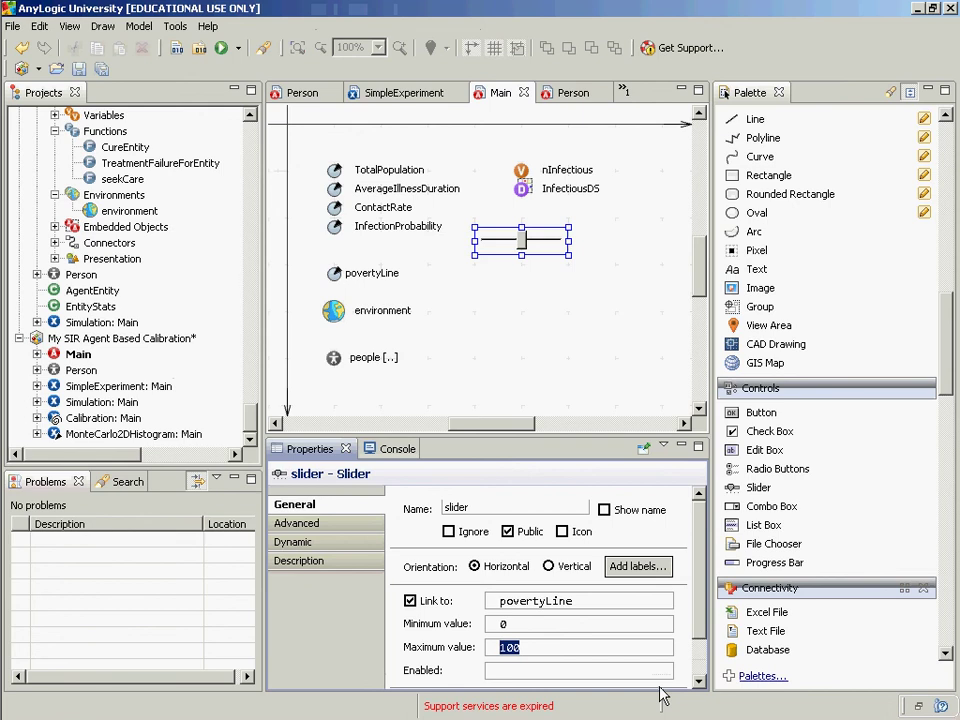
pyautogui.write('50000')
pyautogui.press('Left')
pyautogui.press('Left')
pyautogui.press('Left')
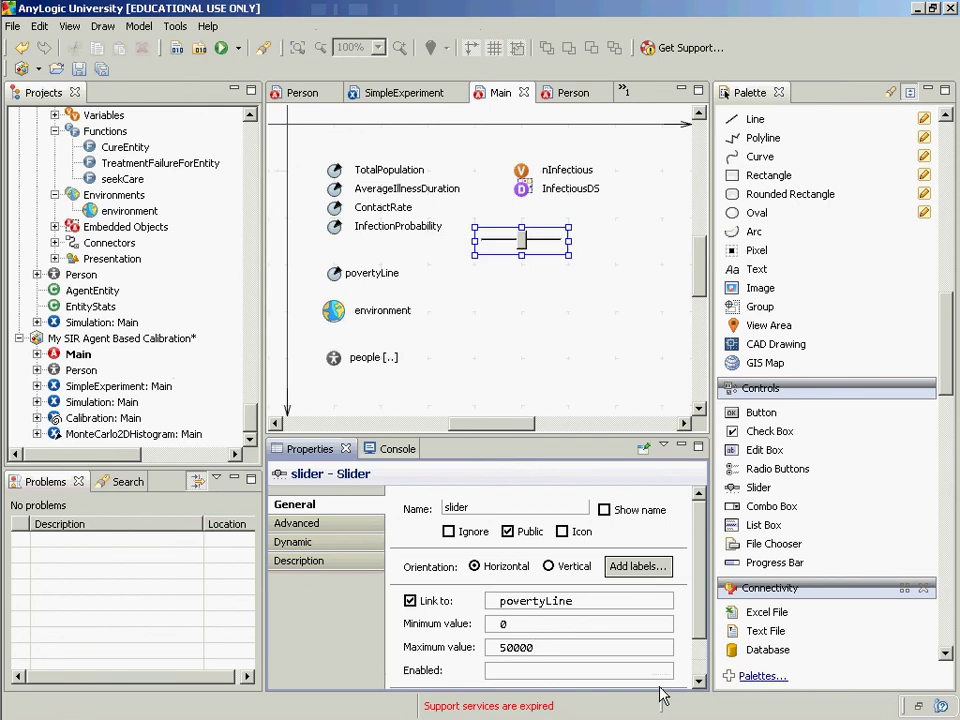
# Run SimpleExperiment in Main view and drag the slider to change povertyLine live.
pyautogui.rightClick(90, 393)
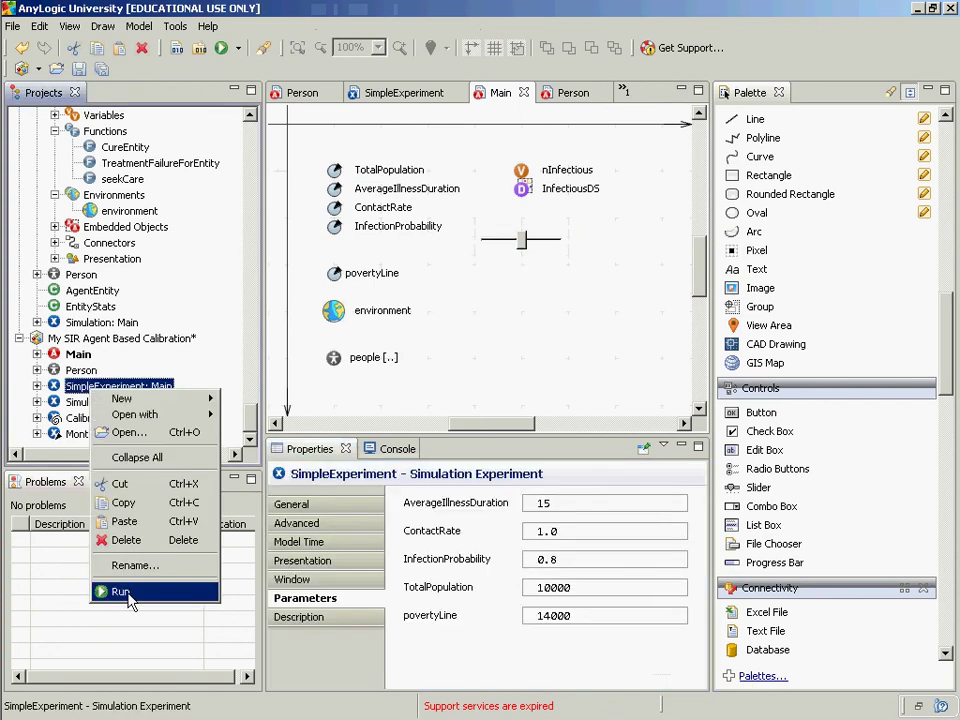
pyautogui.click(125, 592)
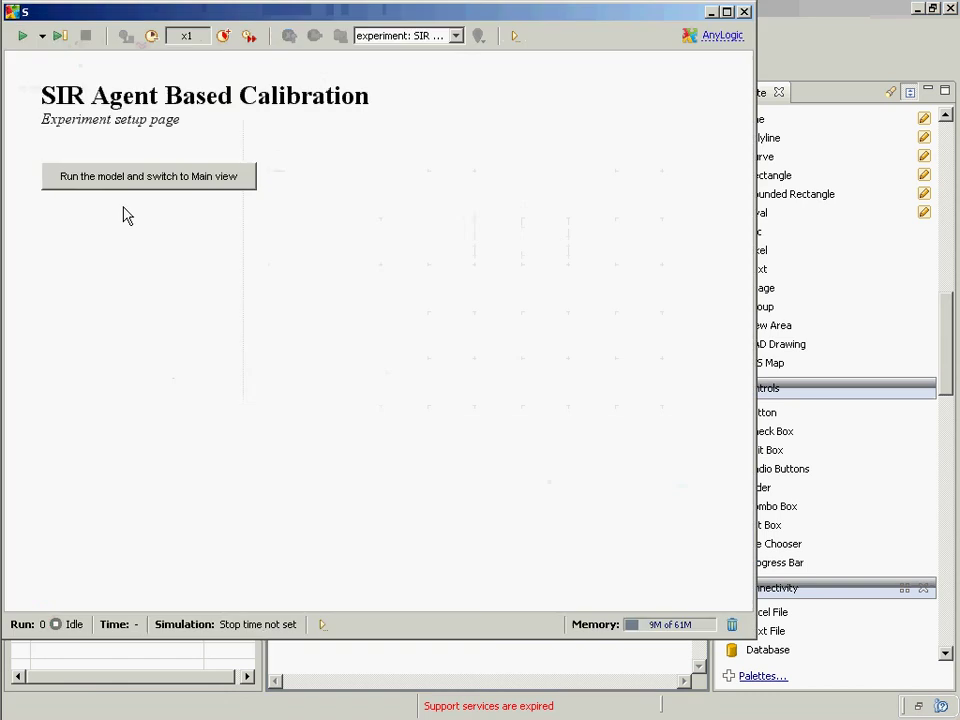
pyautogui.click(150, 176)
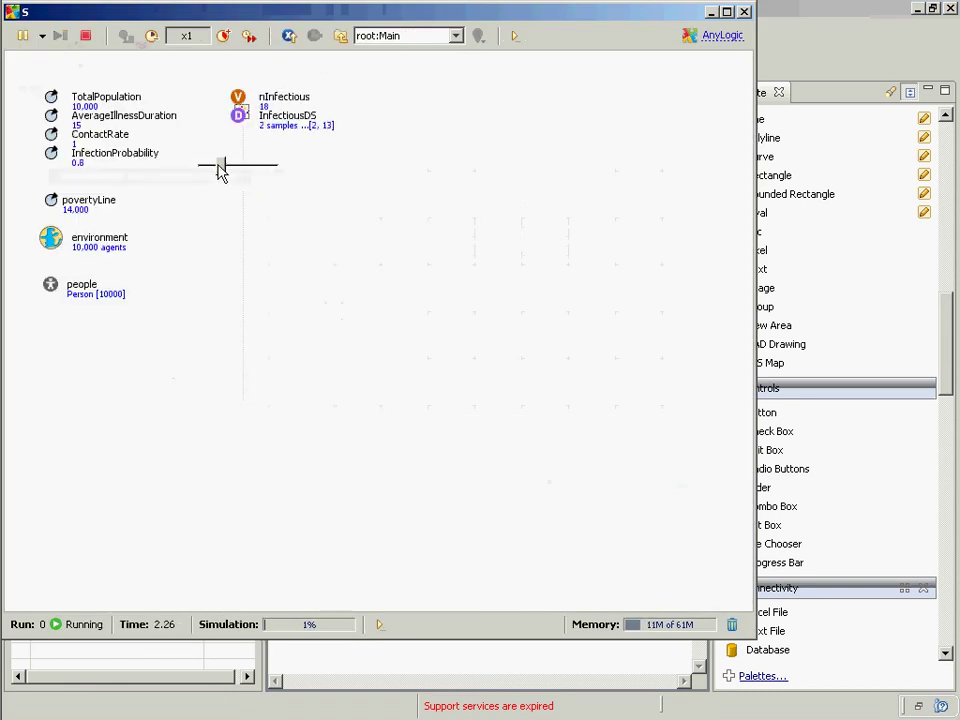
pyautogui.moveTo(221, 170); pyautogui.dragTo(245, 173)
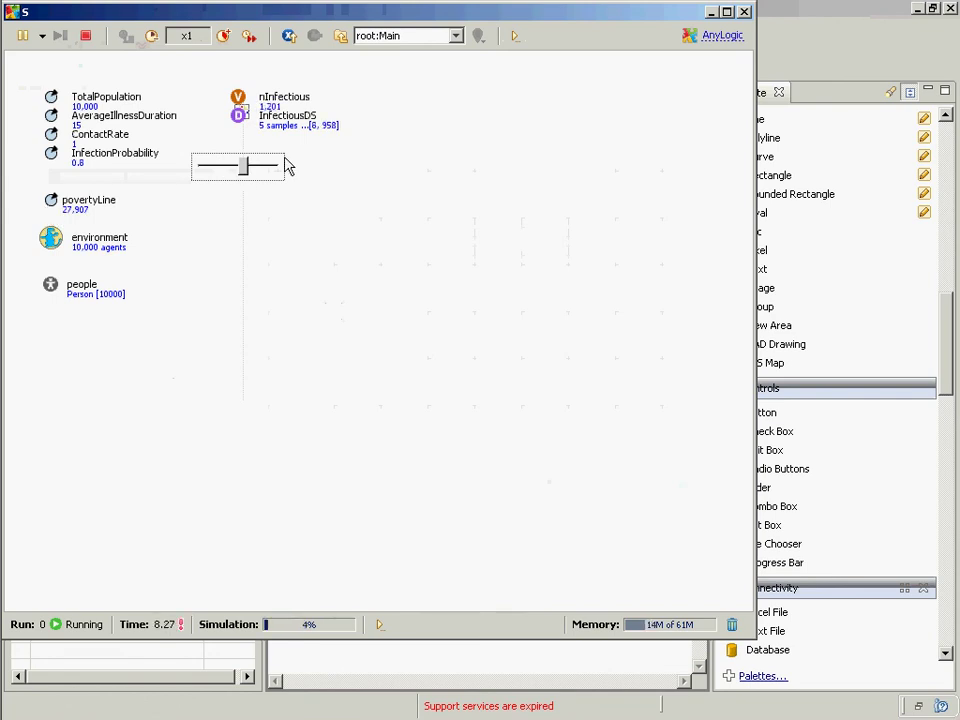
pyautogui.moveTo(255, 172)
pyautogui.mouseDown()
pyautogui.moveTo(236, 170)
pyautogui.moveTo(261, 168)
pyautogui.mouseUp()
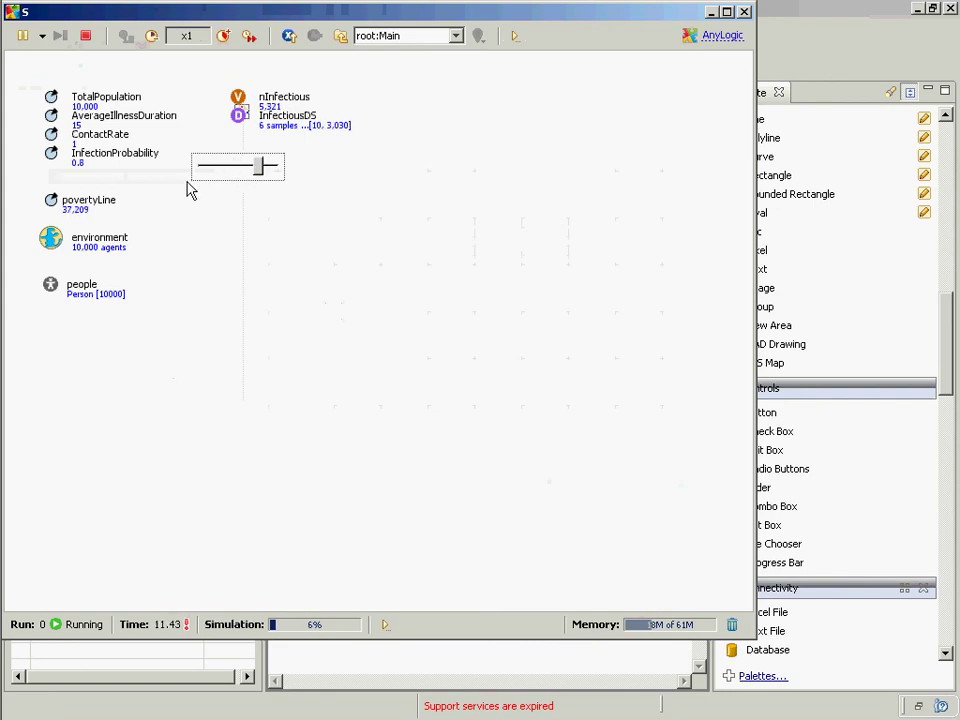
# Inspect people's countInPoverty while adjusting the poverty line, then close the simulation window.
pyautogui.click(51, 288)
pyautogui.click(259, 169)
pyautogui.moveTo(259, 169)
pyautogui.mouseDown()
pyautogui.moveTo(214, 176)
pyautogui.moveTo(257, 189)
pyautogui.mouseUp()
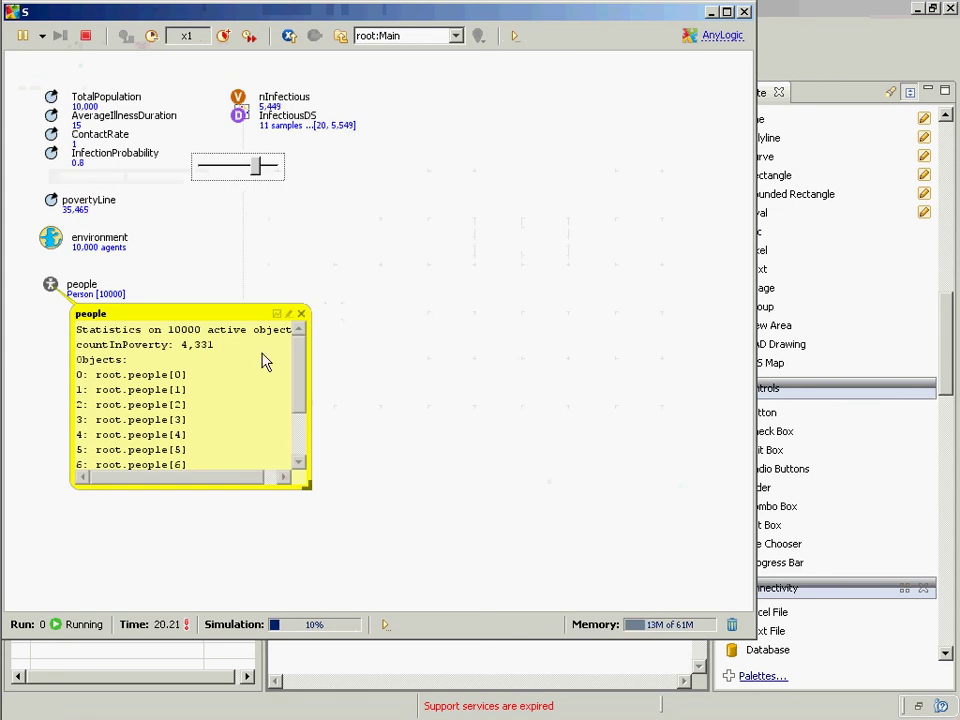
pyautogui.click(302, 316)
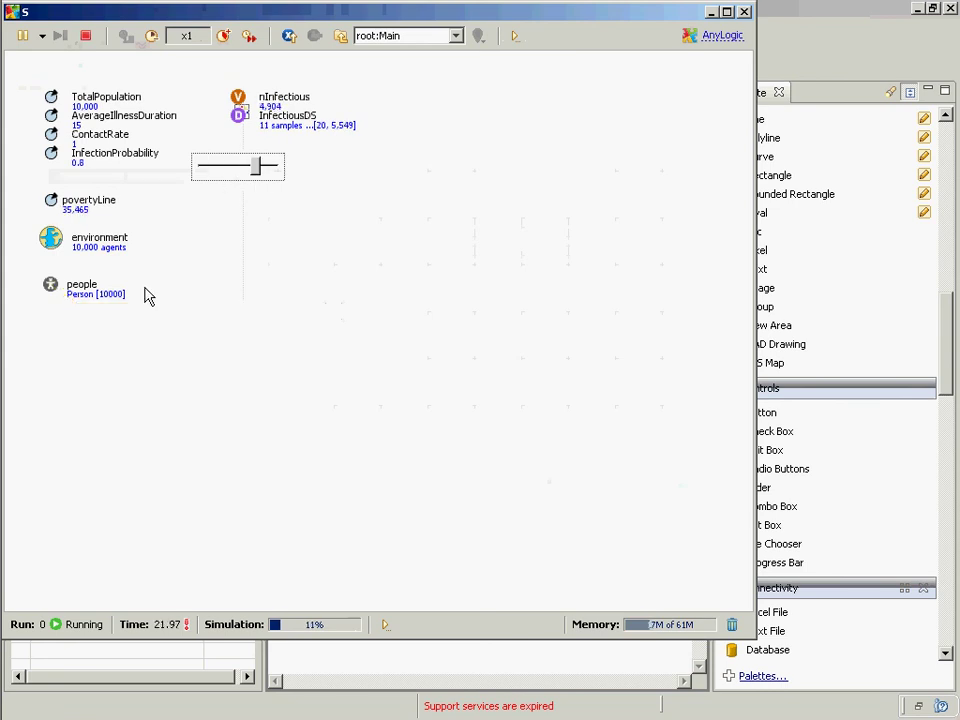
pyautogui.click(50, 284)
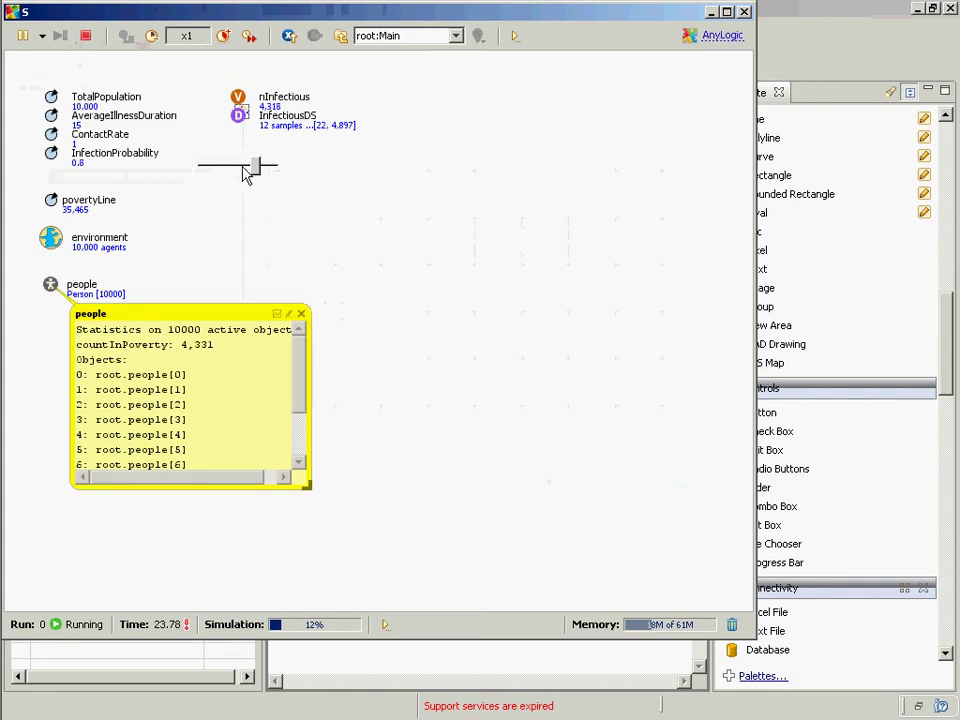
pyautogui.click(301, 314)
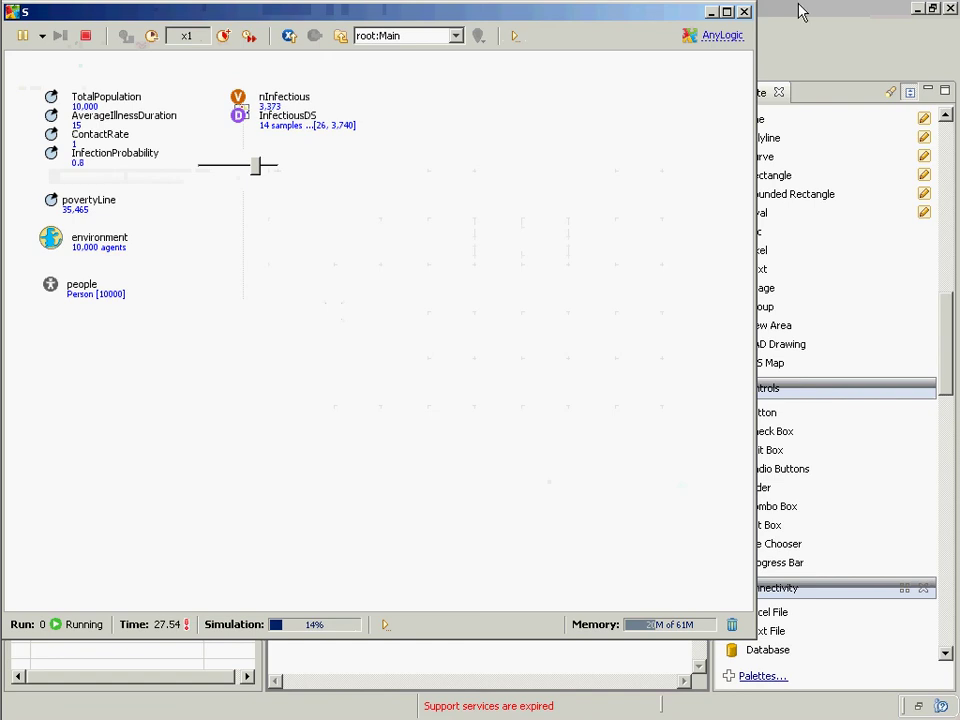
pyautogui.click(746, 12)
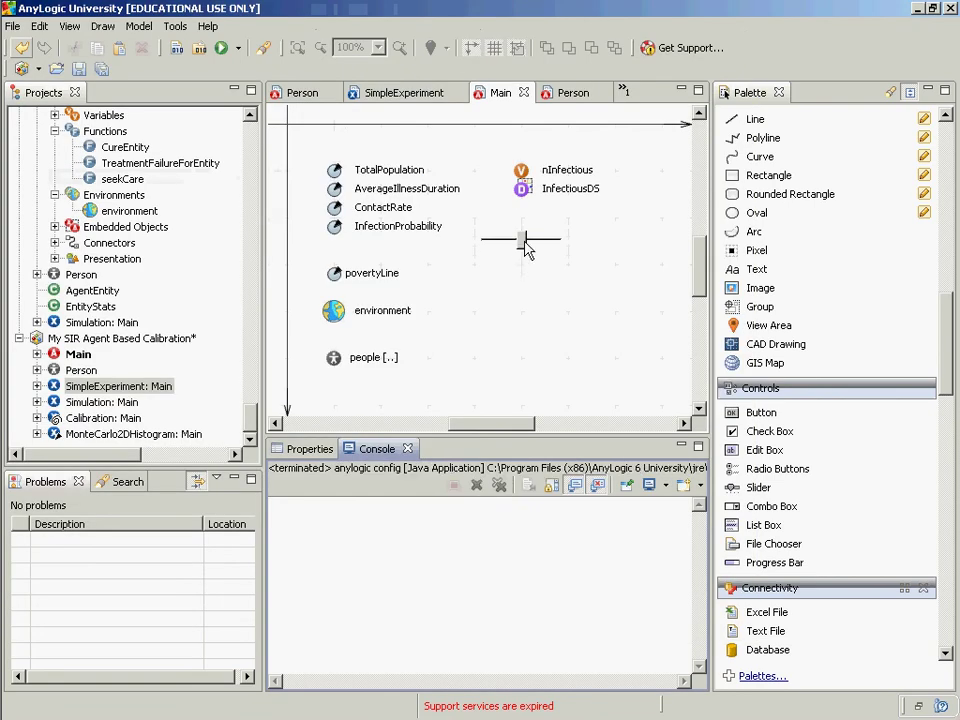
pyautogui.rightClick(92, 388)
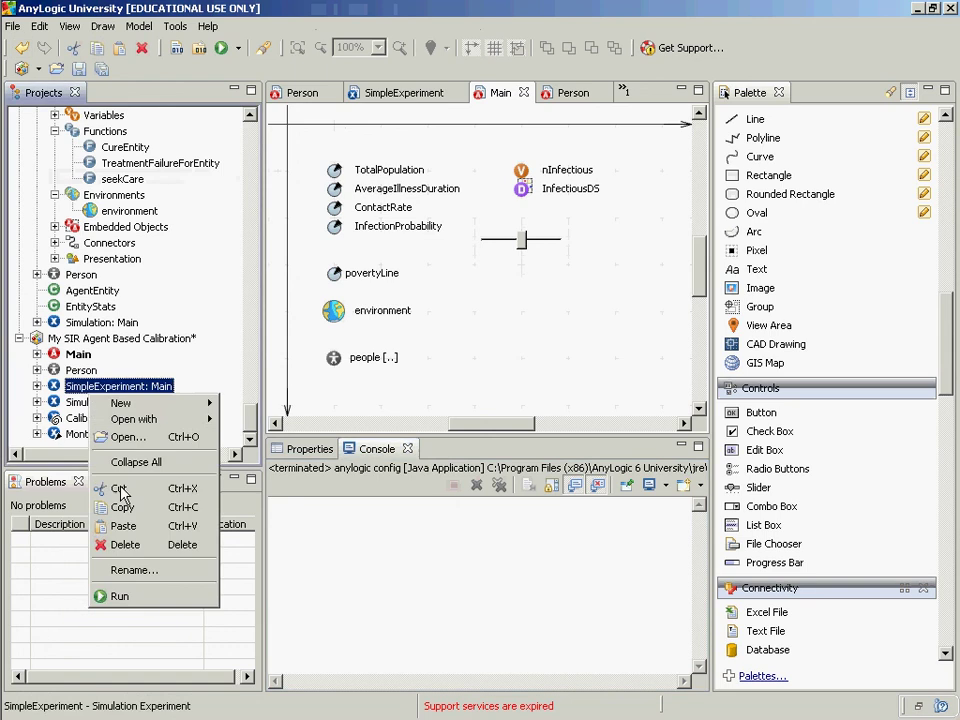
pyautogui.click(141, 598)
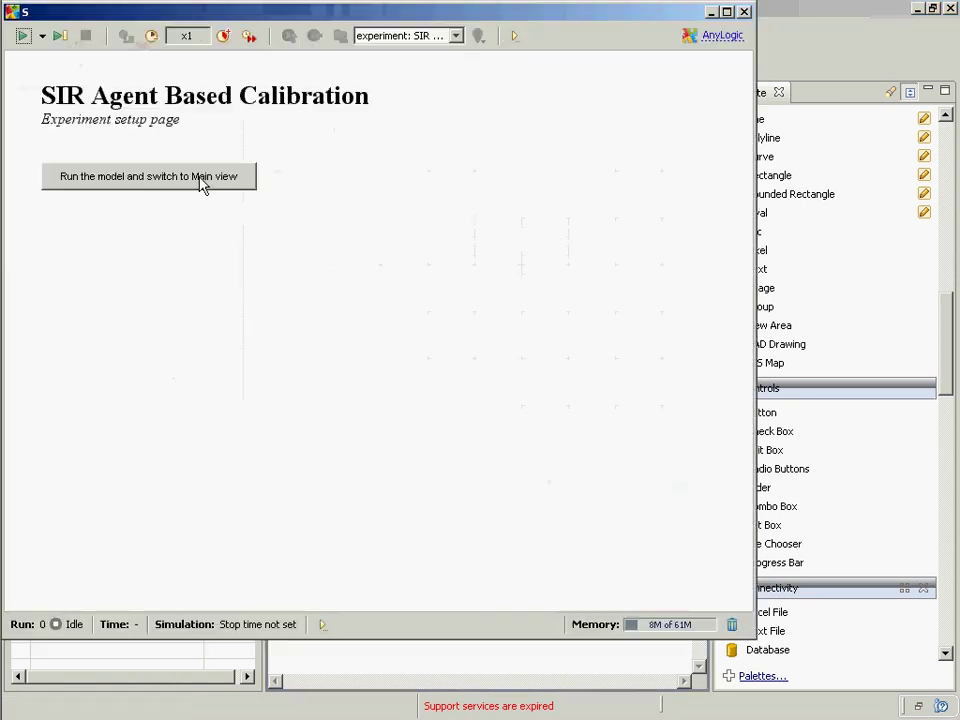
pyautogui.click(203, 180)
pyautogui.moveTo(222, 166)
pyautogui.mouseDown()
pyautogui.moveTo(259, 166)
pyautogui.moveTo(208, 168)
pyautogui.mouseUp()
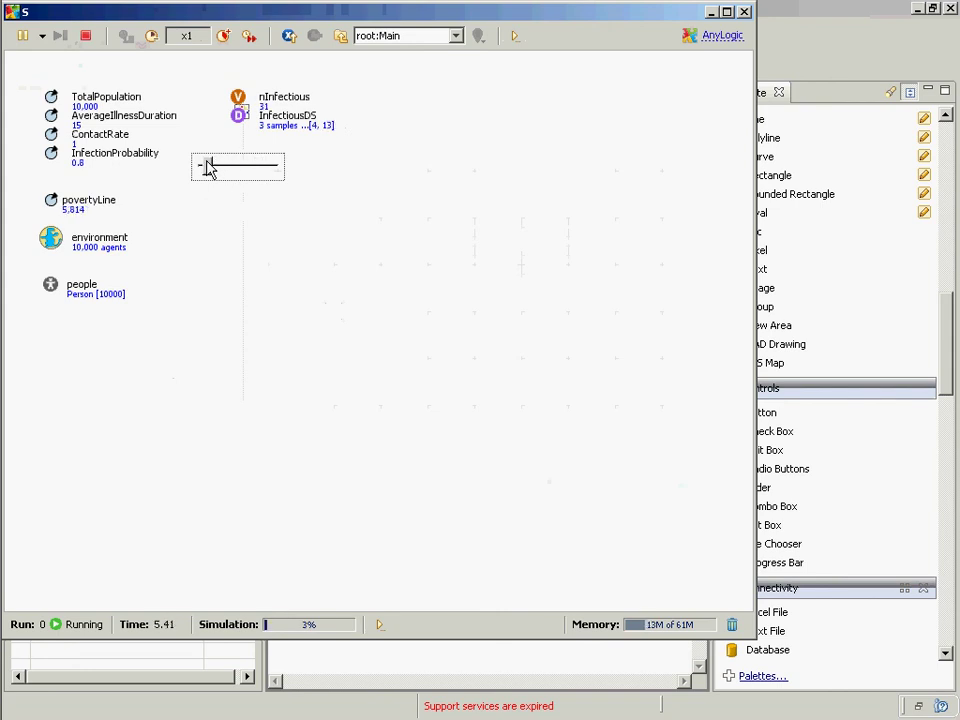
pyautogui.click(728, 12)
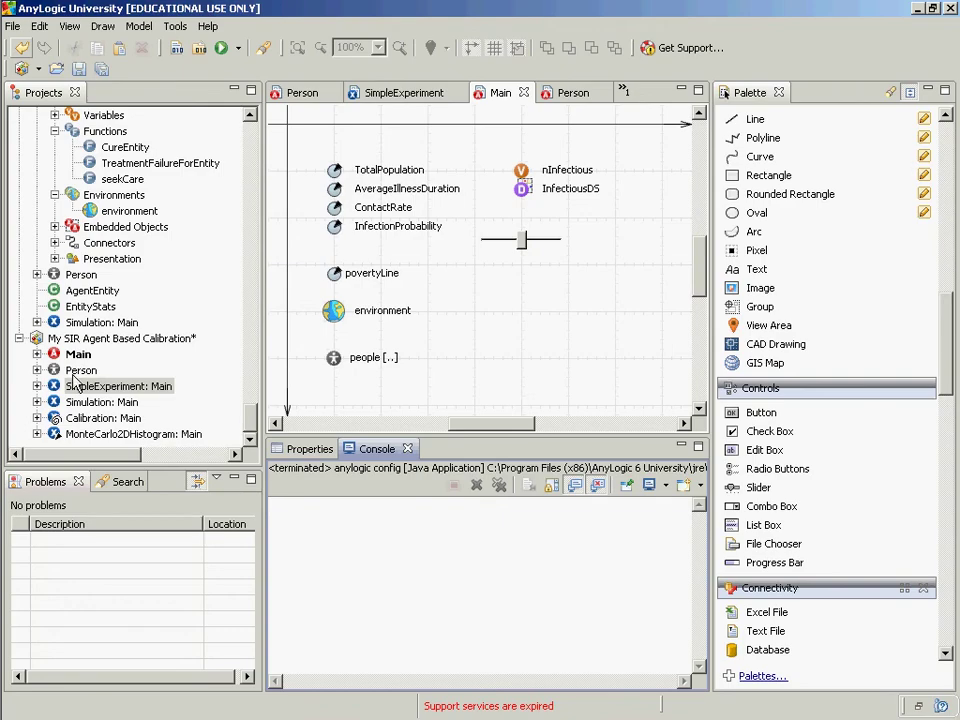
# Change the countInPoverty condition from item.income < 14000 to item.income < povertyLine.
pyautogui.doubleClick(335, 360)
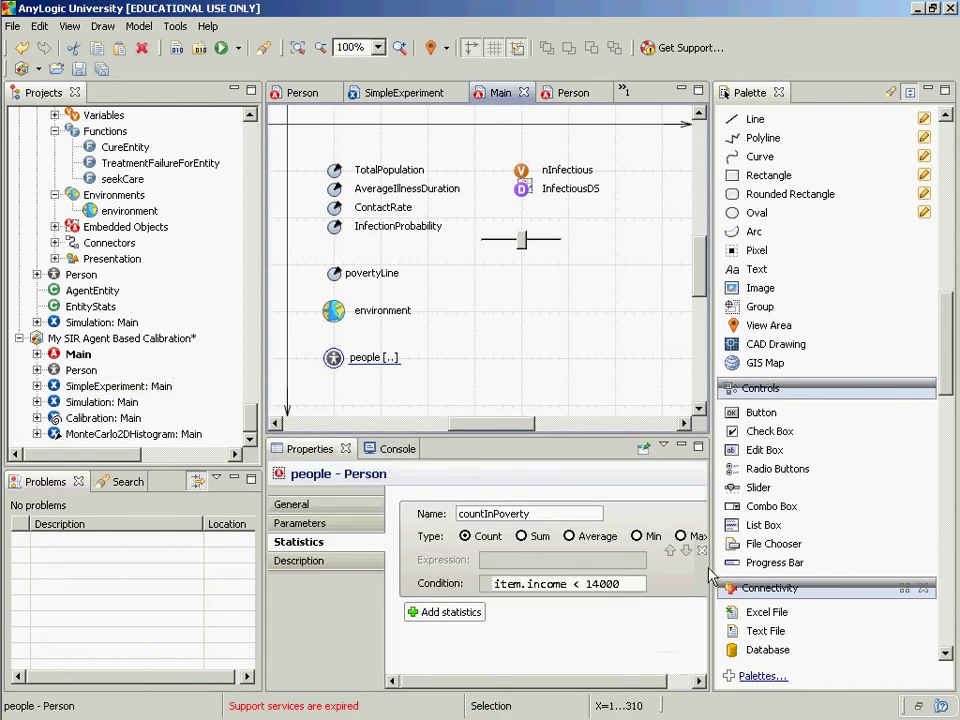
pyautogui.click(620, 590)
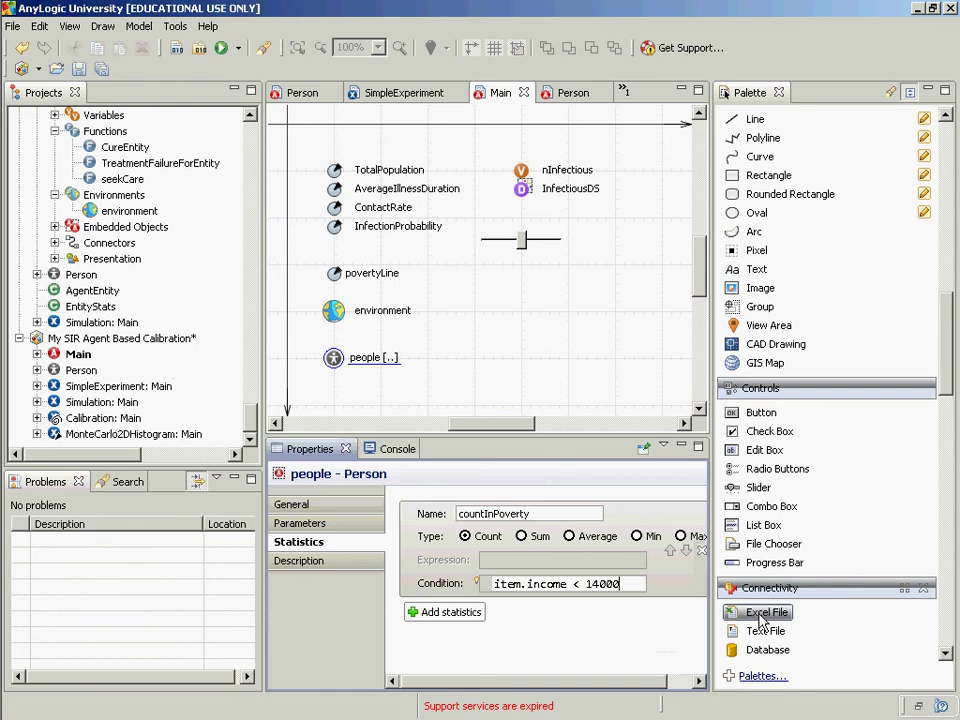
pyautogui.hotkey('ctrl', 'shift', 'Left')
pyautogui.write('povertyLine')
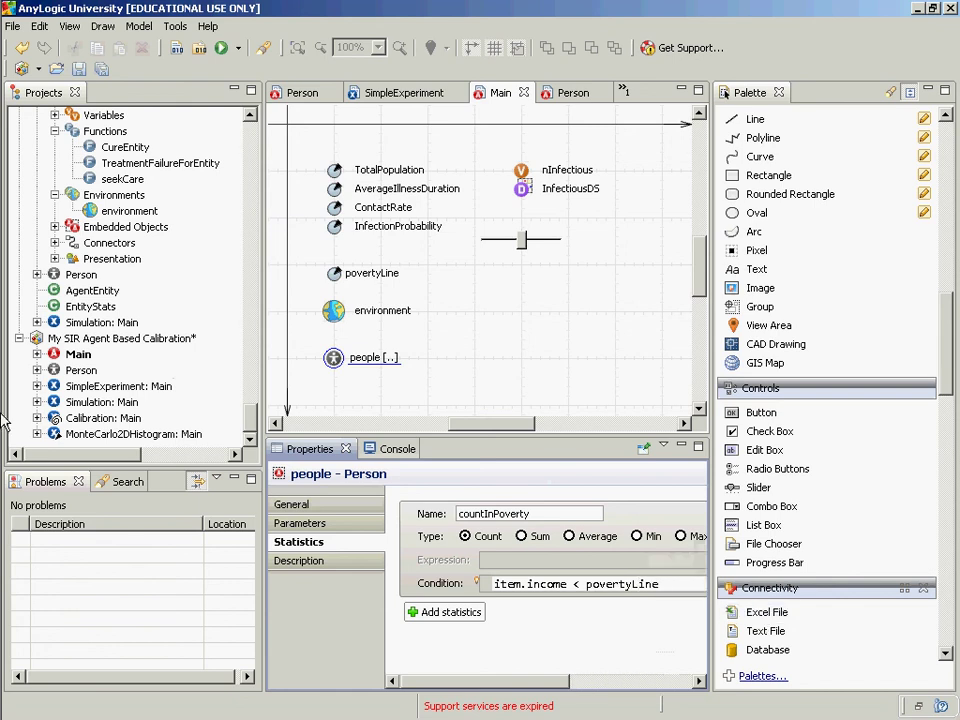
# Run SimpleExperiment, raise the poverty line, and open the people inspect window.
pyautogui.rightClick(84, 390)
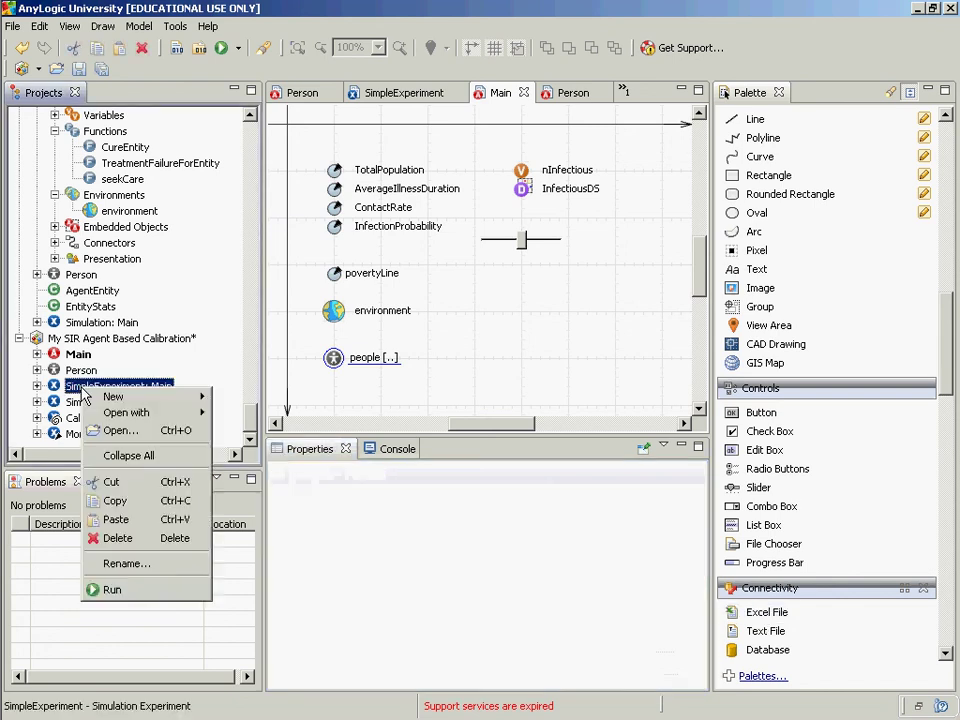
pyautogui.click(116, 597)
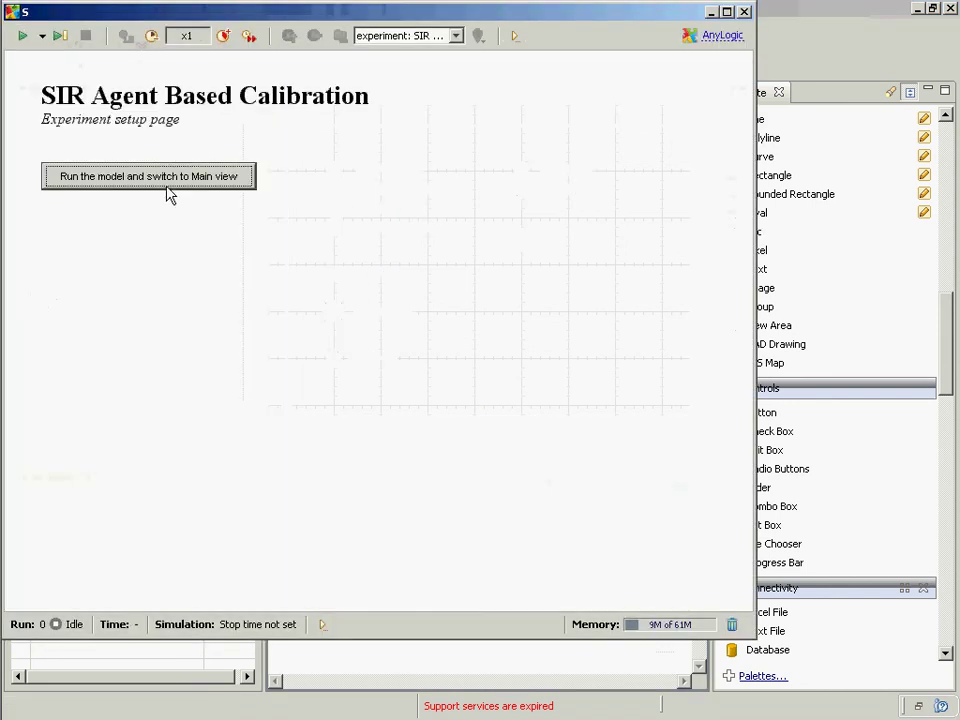
pyautogui.click(160, 178)
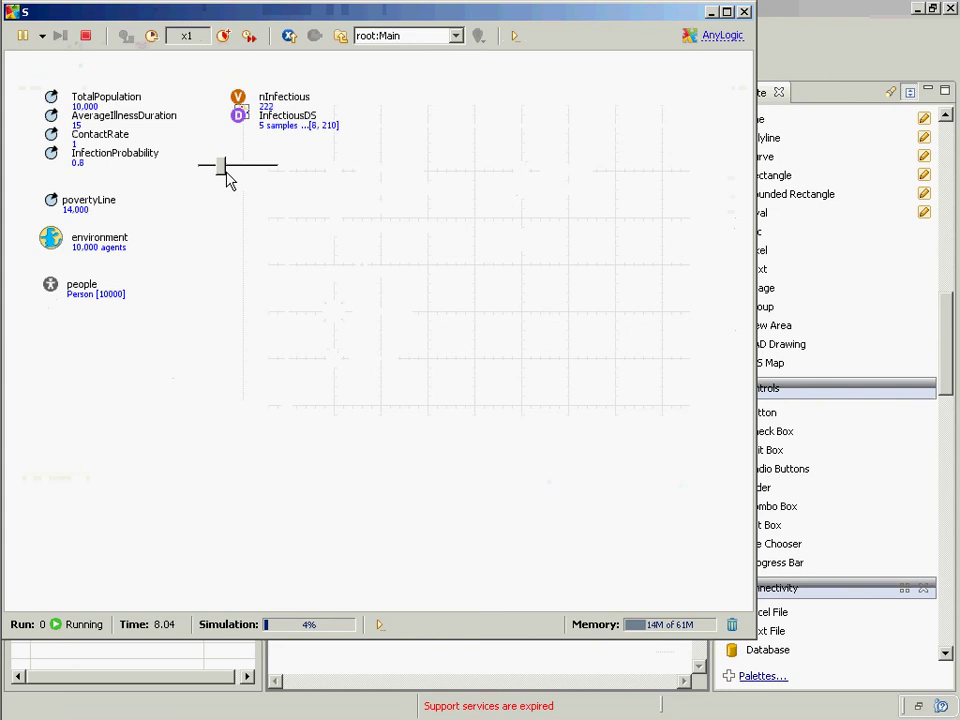
pyautogui.click(226, 171)
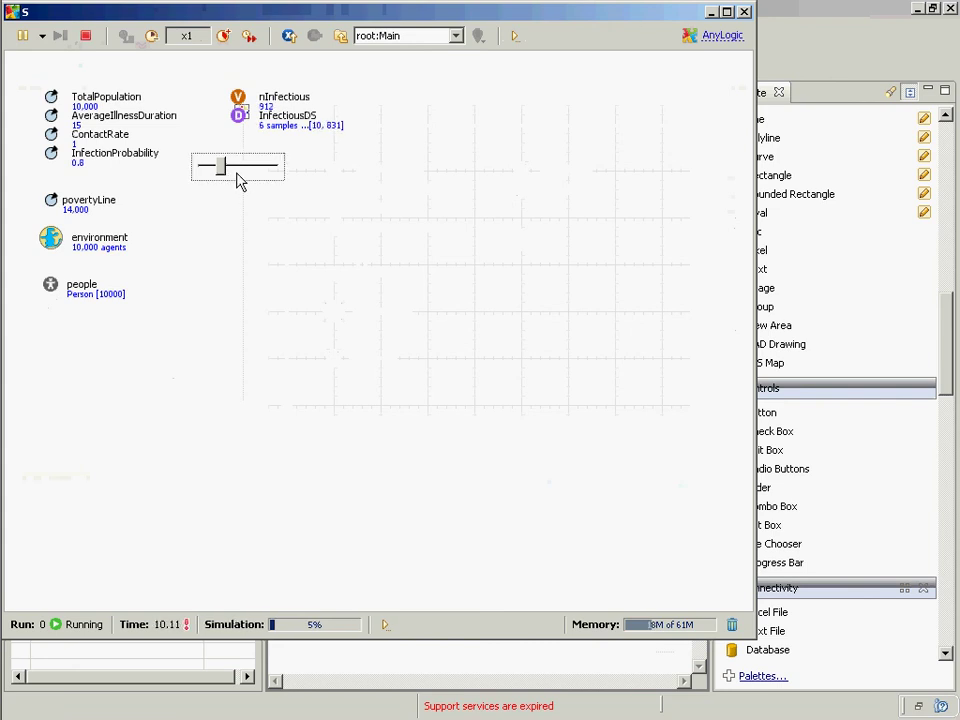
pyautogui.moveTo(219, 178); pyautogui.dragTo(258, 173)
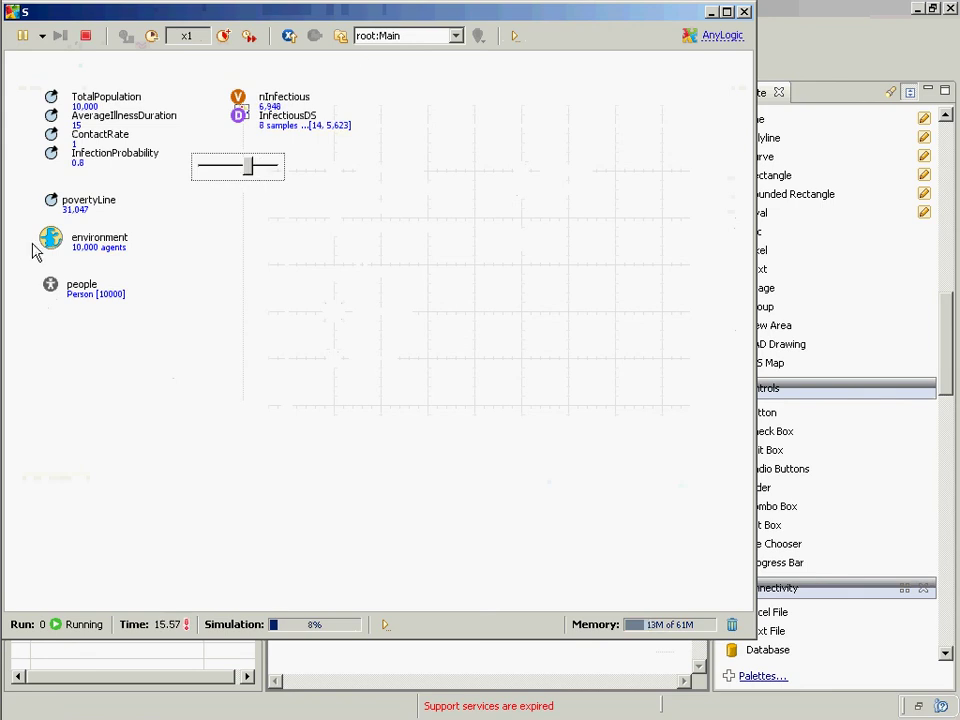
pyautogui.click(50, 286)
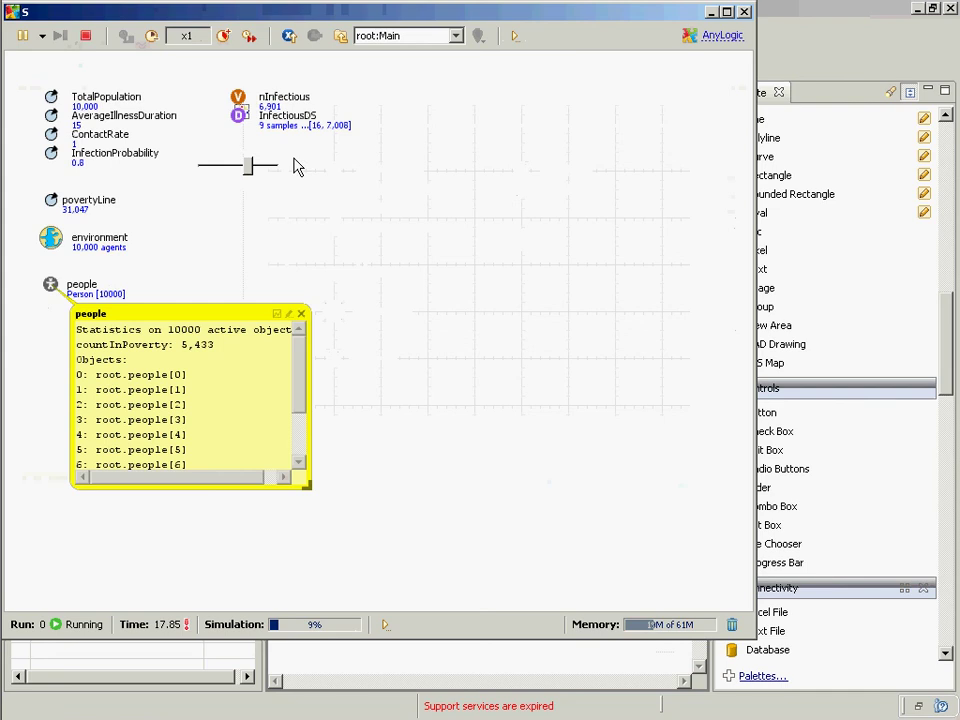
# Sweep povertyLine from 43.023 down to 10.465 and up to 34.302, then close the run.
pyautogui.moveTo(250, 170)
pyautogui.mouseDown()
pyautogui.moveTo(221, 183)
pyautogui.moveTo(261, 184)
pyautogui.moveTo(265, 175)
pyautogui.mouseUp()
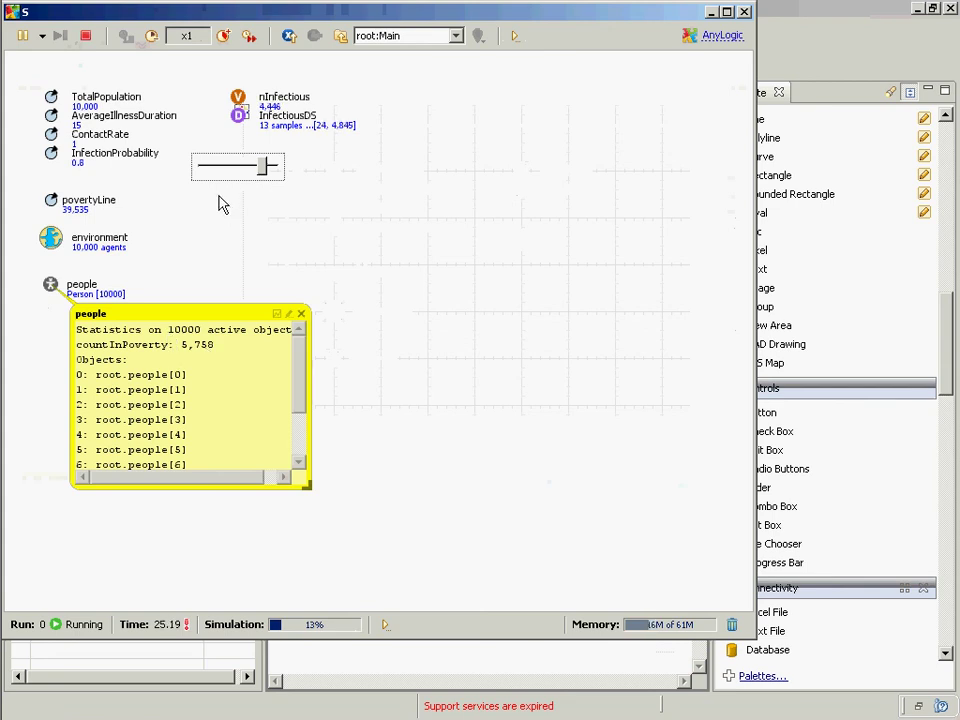
pyautogui.moveTo(265, 172)
pyautogui.mouseDown()
pyautogui.moveTo(214, 174)
pyautogui.moveTo(270, 168)
pyautogui.mouseUp()
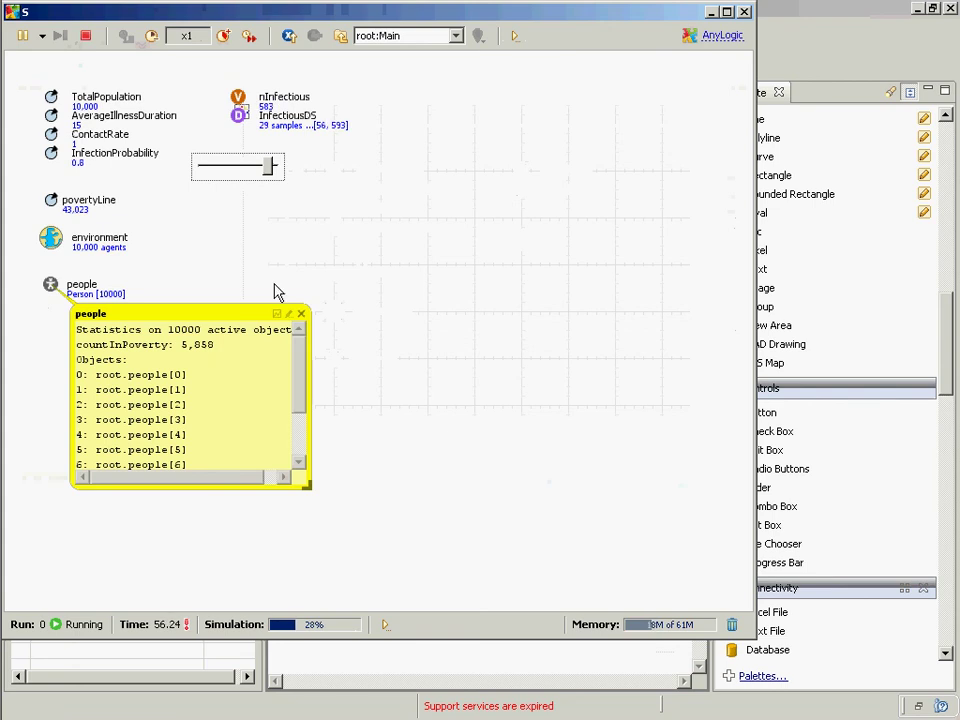
pyautogui.moveTo(268, 166); pyautogui.dragTo(237, 188)
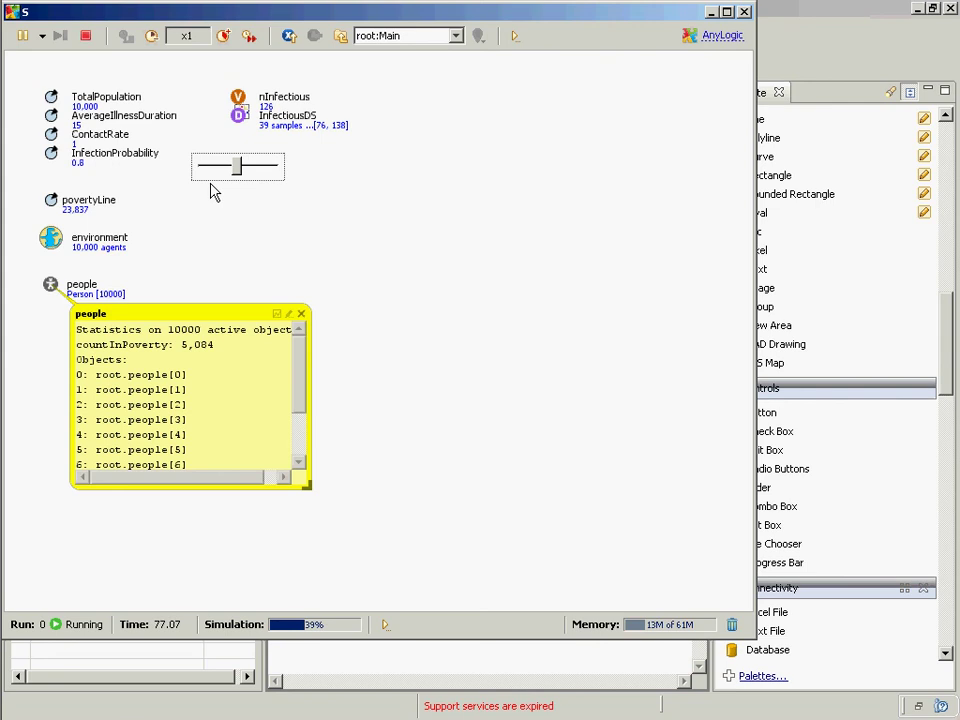
pyautogui.moveTo(237, 167); pyautogui.dragTo(259, 182)
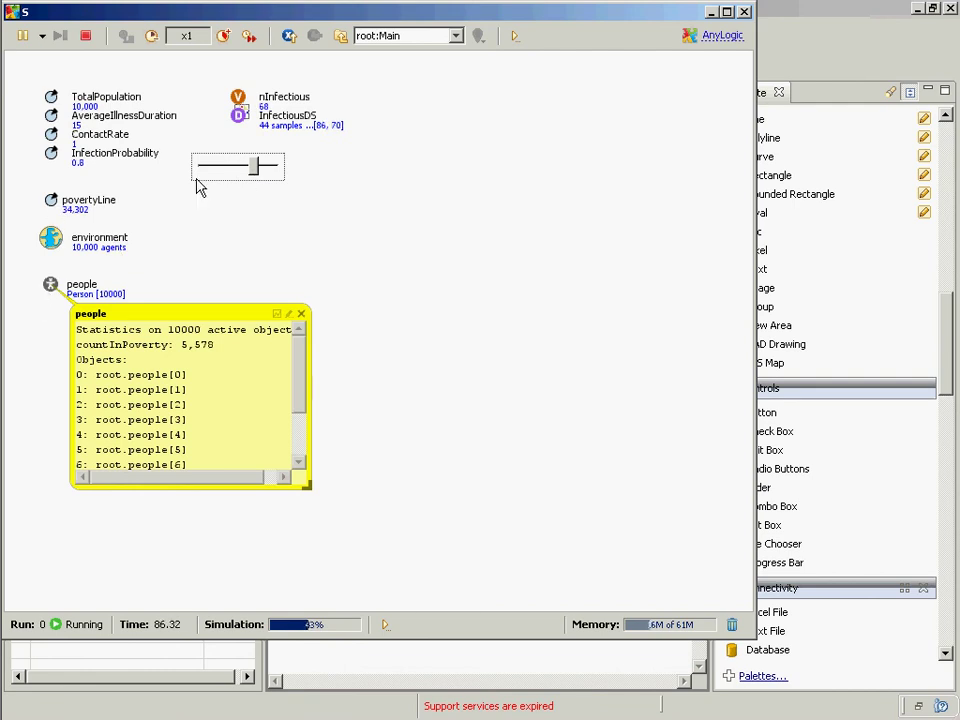
pyautogui.click(744, 11)
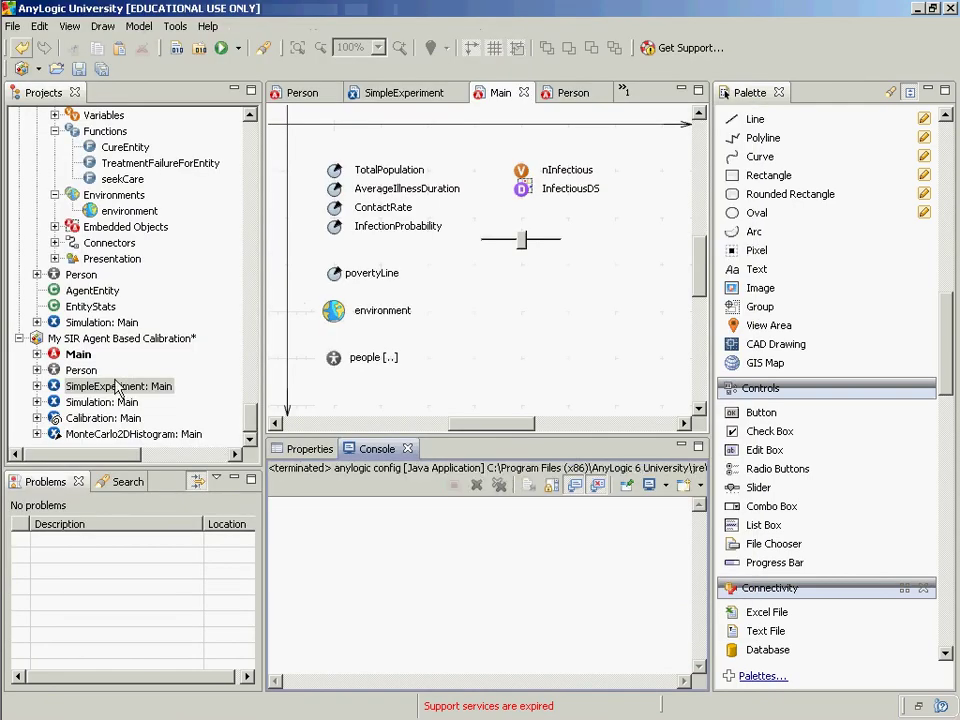
# Review people's countInPoverty statistic, then launch a new SimpleExperiment run.
pyautogui.click(326, 352)
pyautogui.click(333, 357)
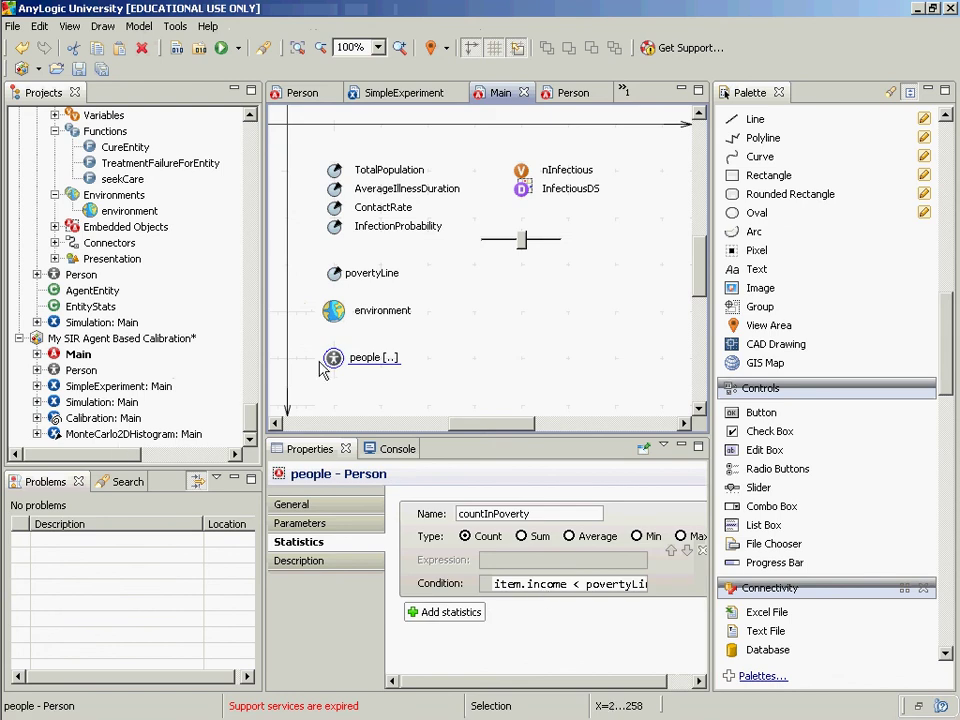
pyautogui.rightClick(105, 387)
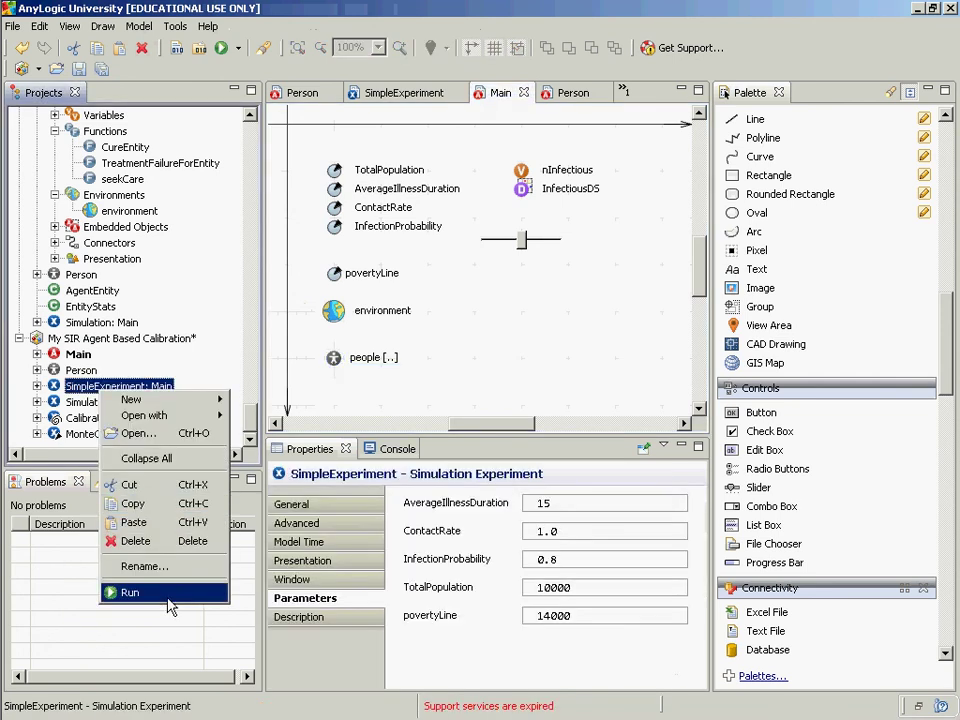
pyautogui.click(125, 591)
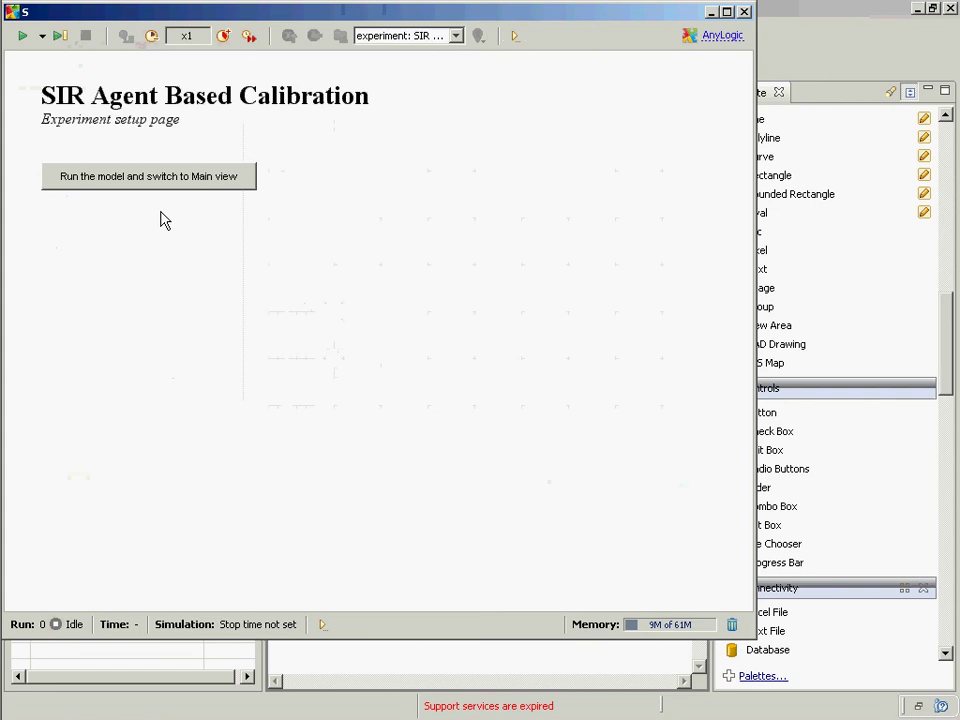
# Open the people inspector, move povertyLine up then down to 10.465, and close the run.
pyautogui.click(236, 180)
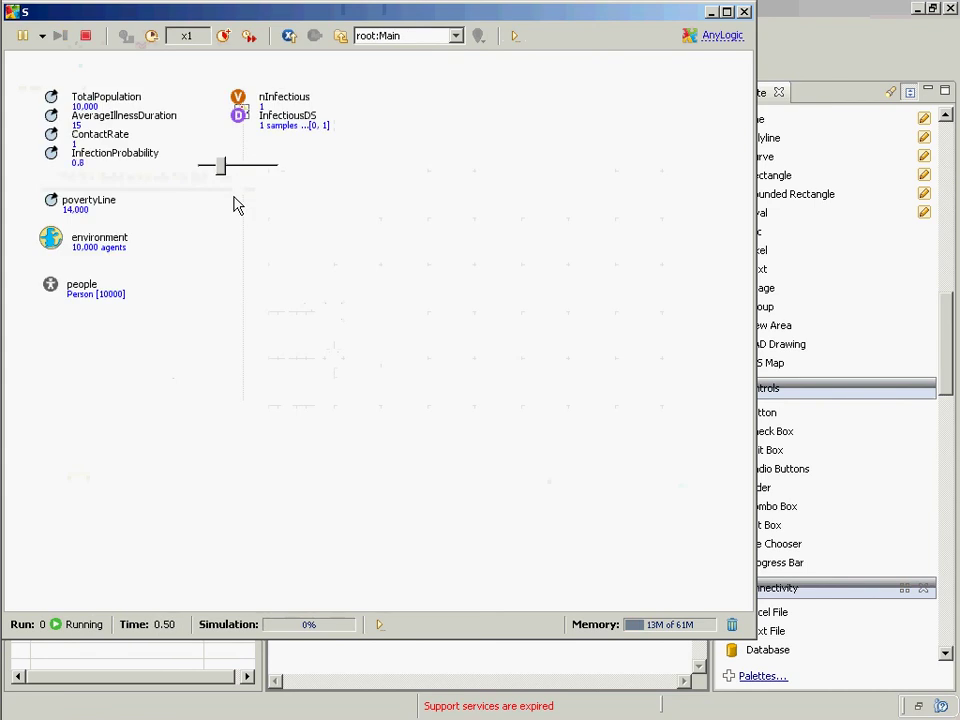
pyautogui.click(137, 293)
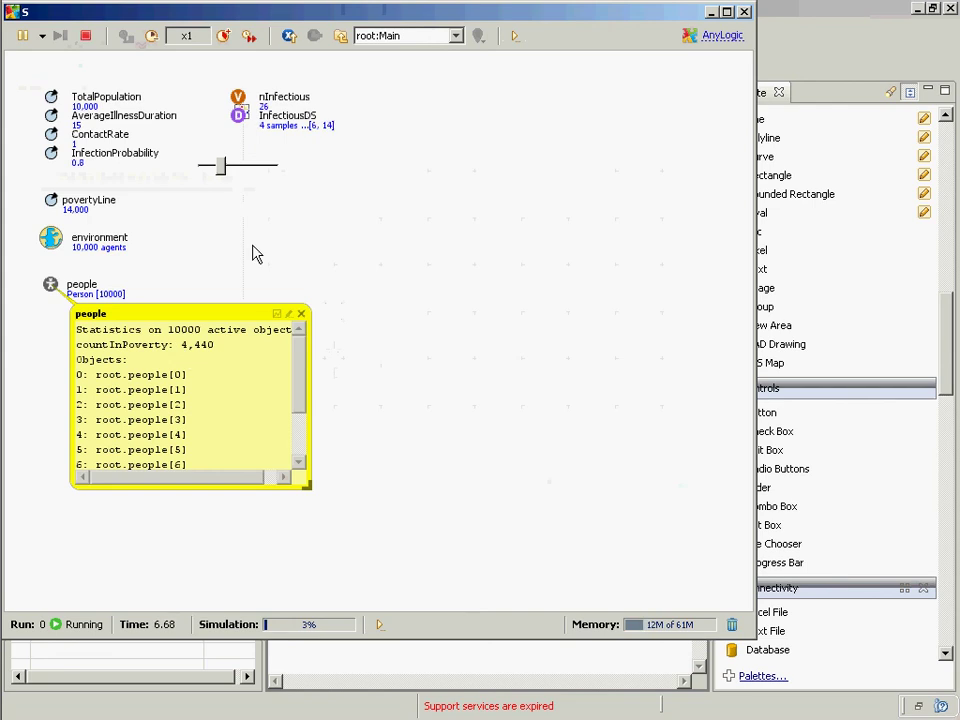
pyautogui.moveTo(222, 166); pyautogui.dragTo(253, 170)
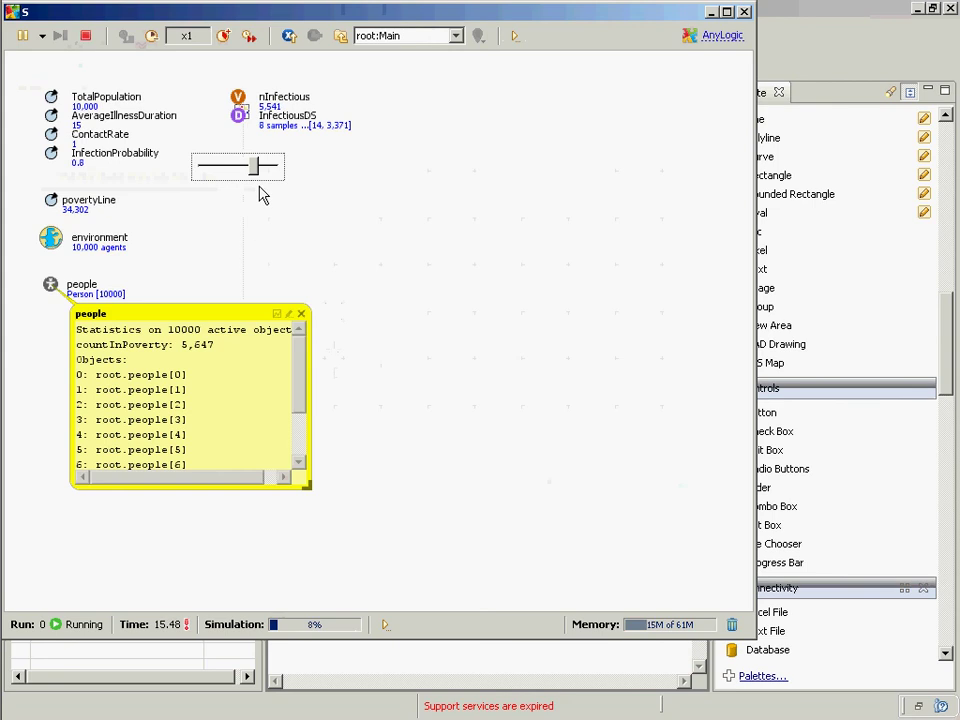
pyautogui.moveTo(259, 170); pyautogui.dragTo(220, 175)
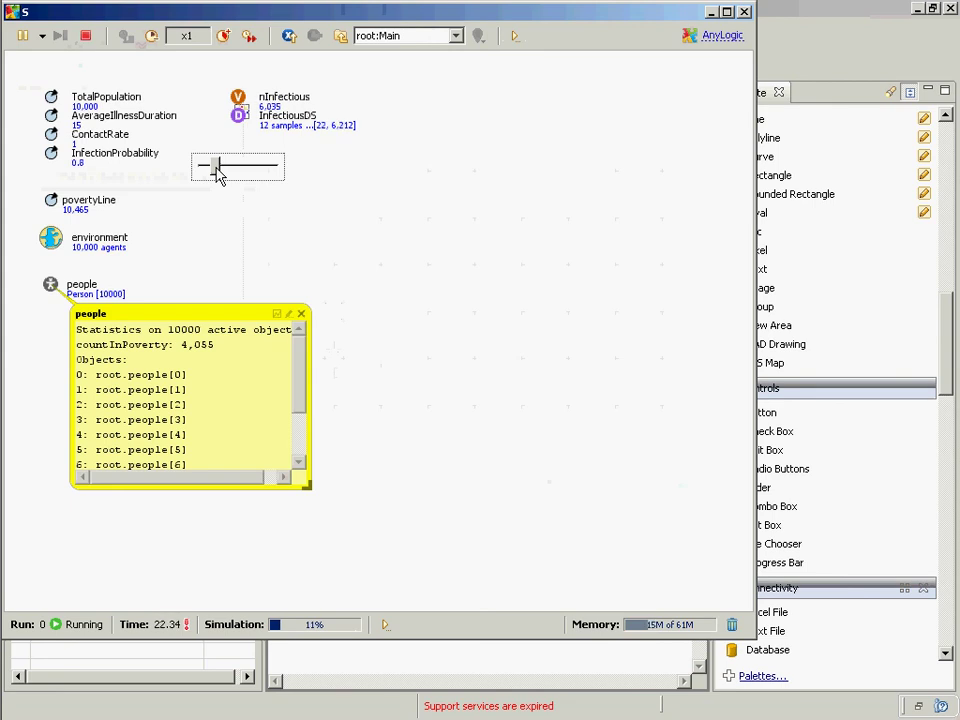
pyautogui.click(301, 314)
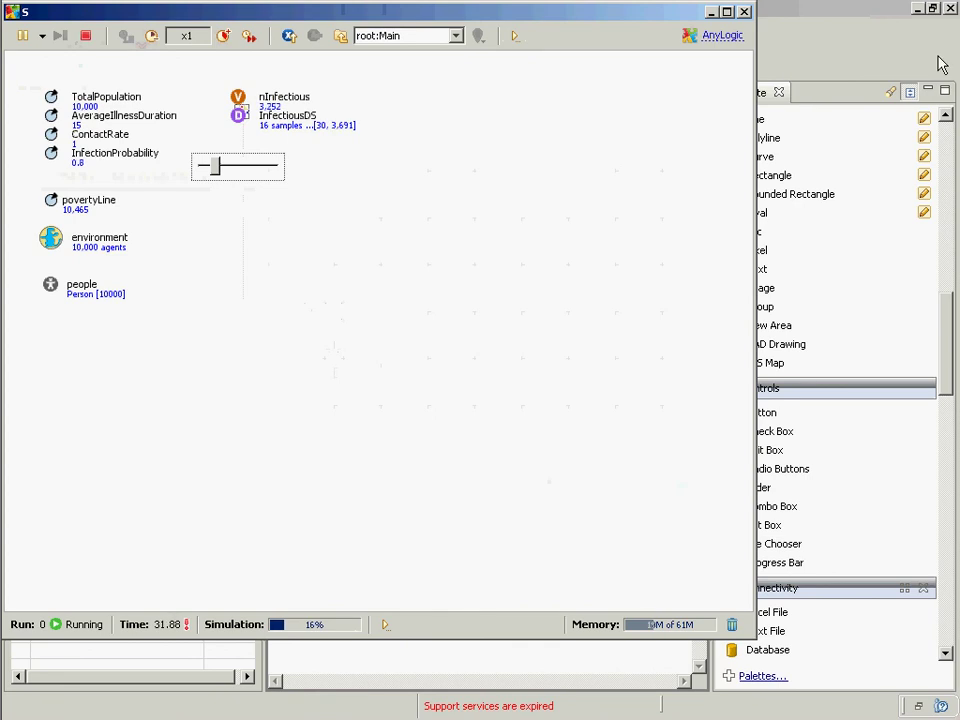
pyautogui.click(744, 13)
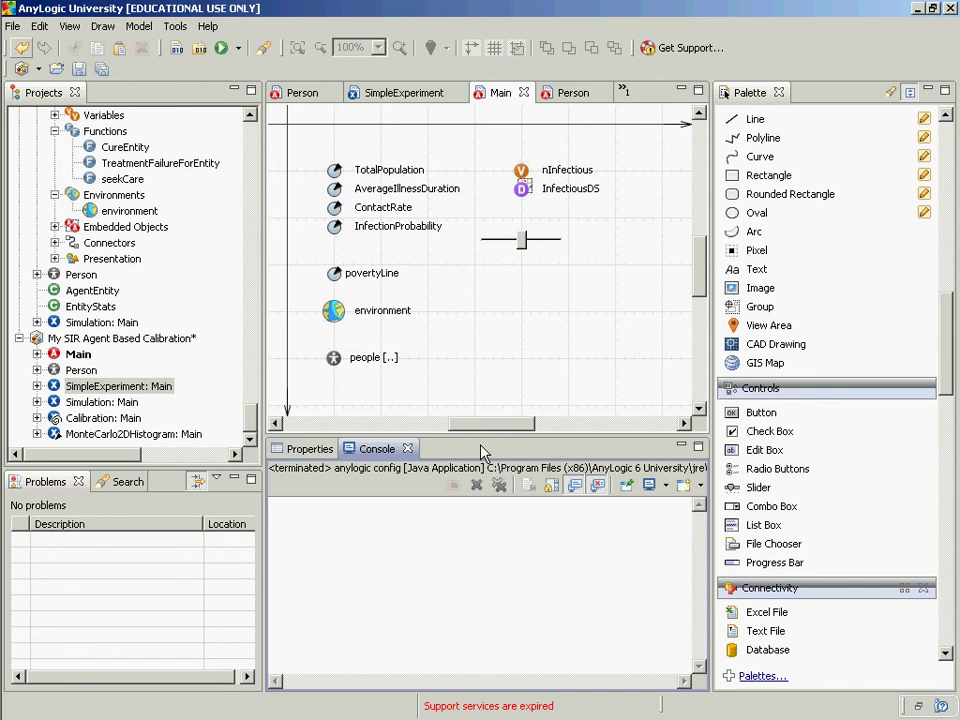
# Select people and put the cursor in the countInPoverty condition item.income < povertyLine.
pyautogui.click(335, 285)
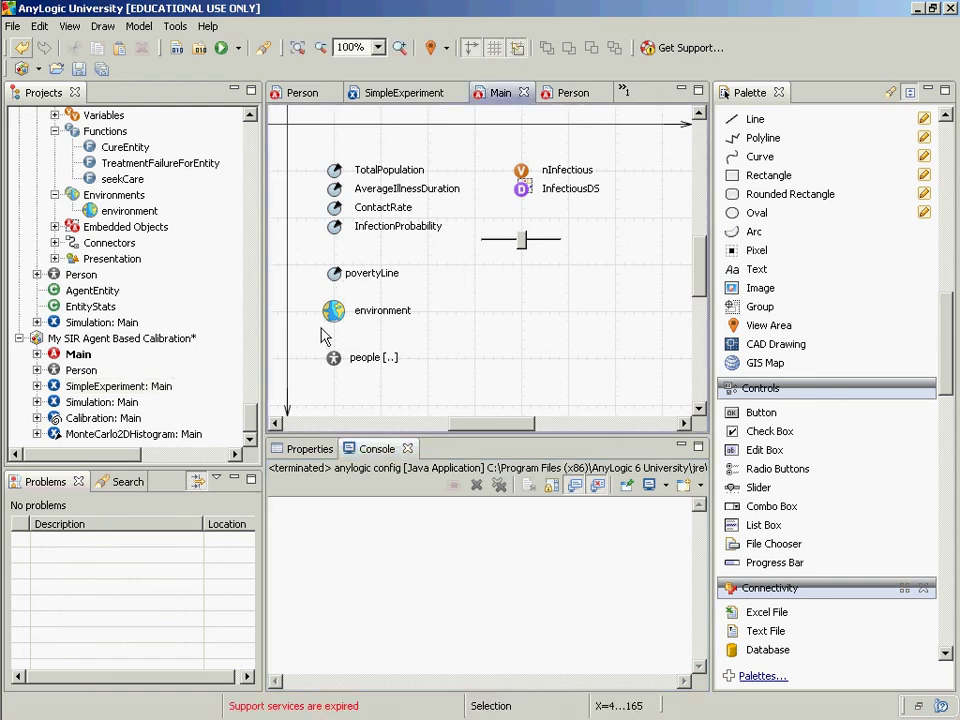
pyautogui.click(333, 366)
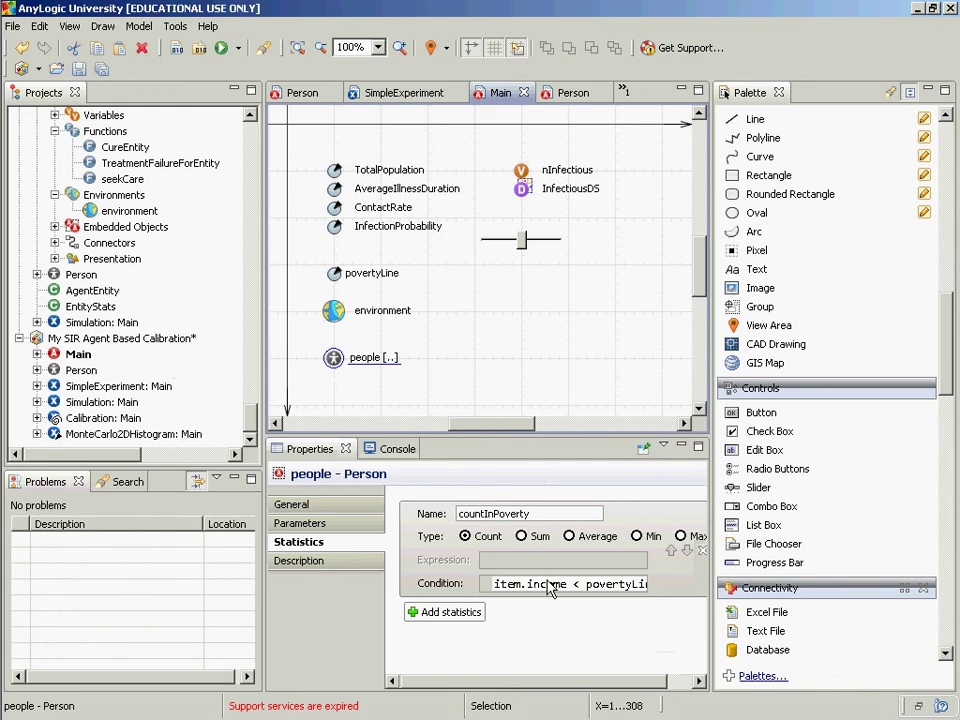
pyautogui.click(550, 586)
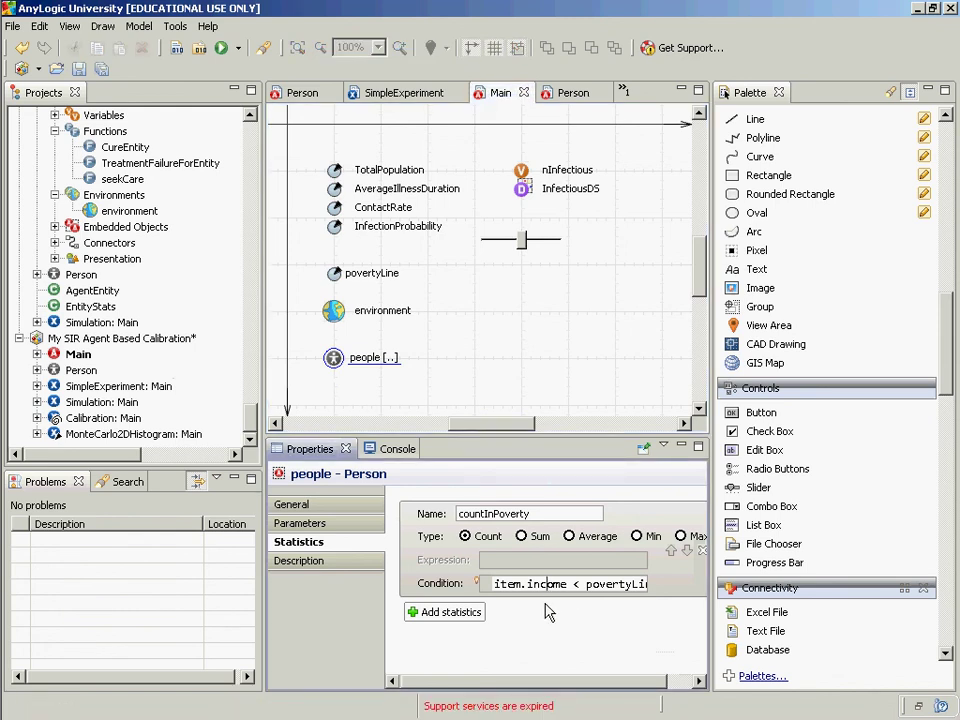
pyautogui.hotkey('alt', 'Tab')
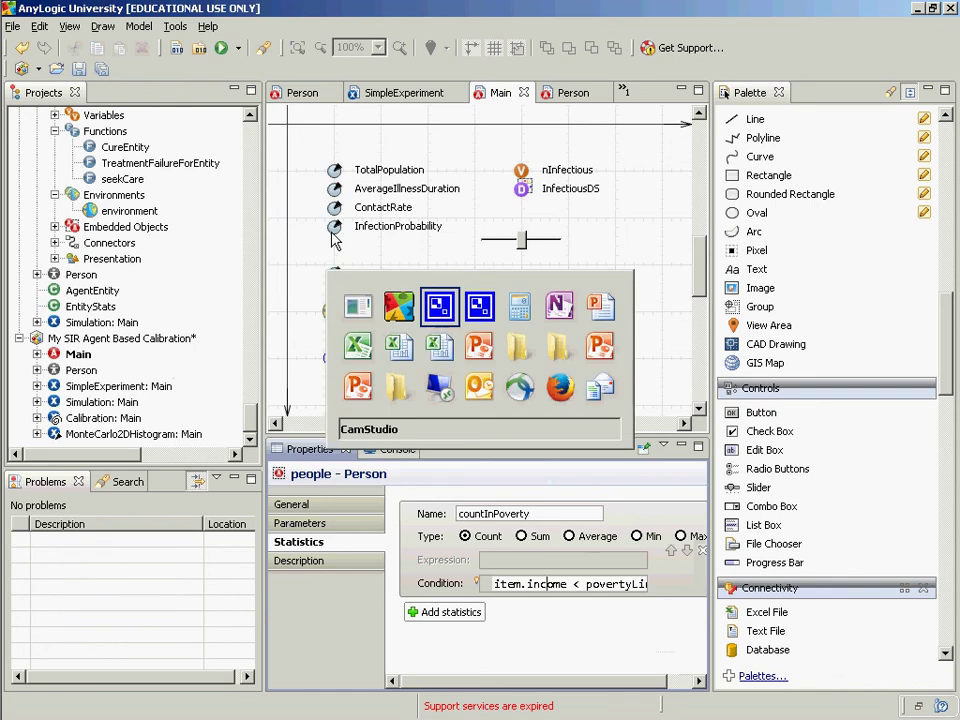